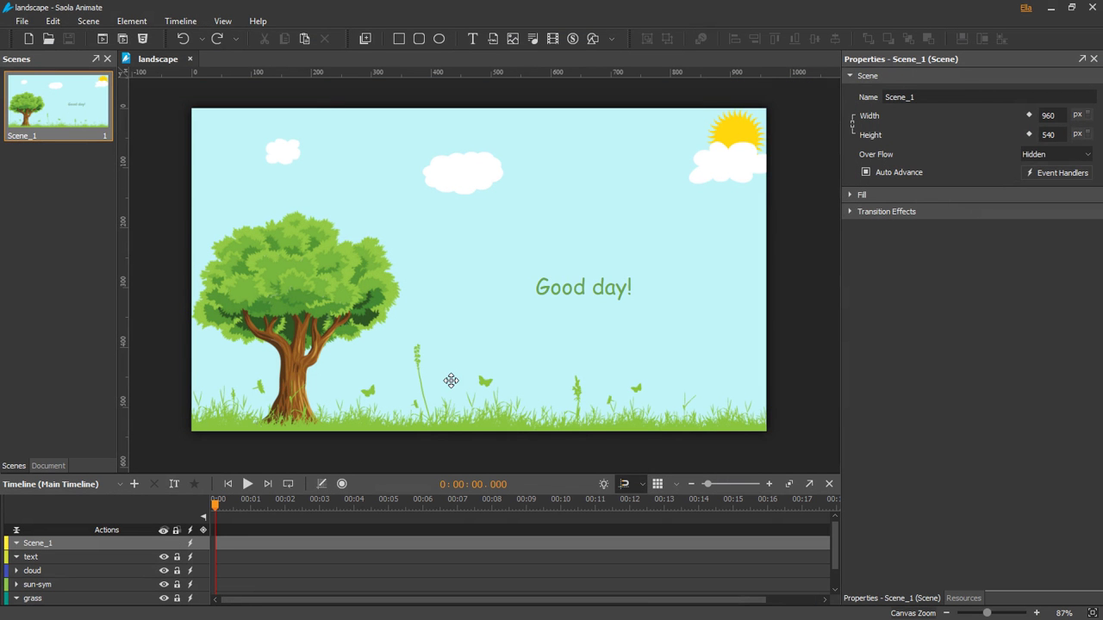
Inspect the Good day! text box's position 480, 236, size 350×120 and transform, plus the cloud and tree.
{"action": "left_click", "coordinate": [593, 301]}
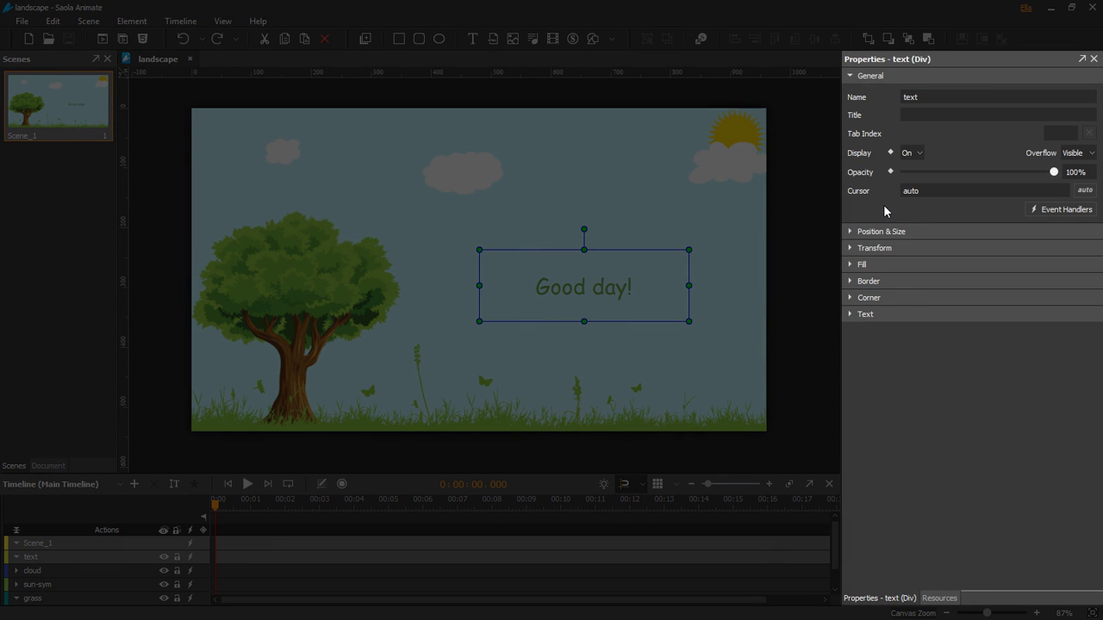
{"action": "left_click", "coordinate": [851, 231]}
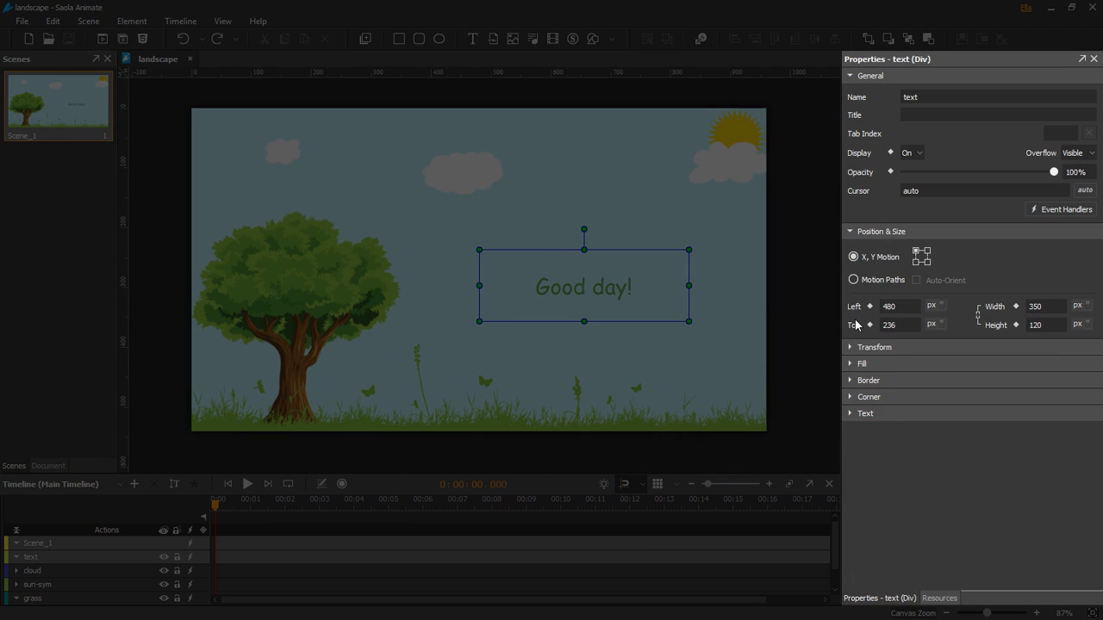
{"action": "left_click", "coordinate": [851, 348]}
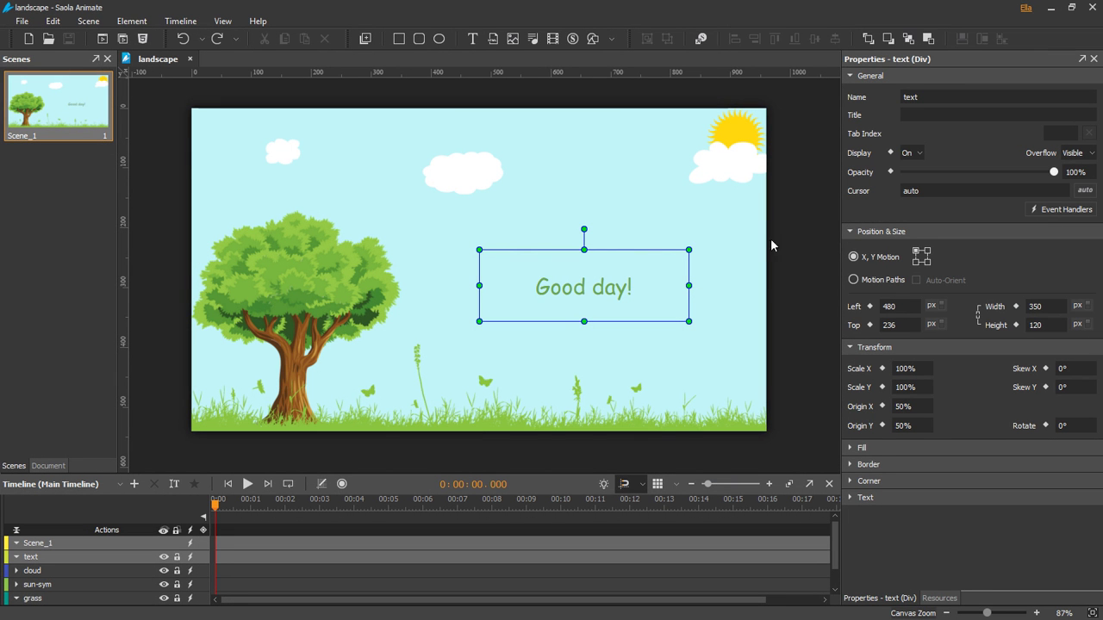
{"action": "left_click", "coordinate": [723, 166]}
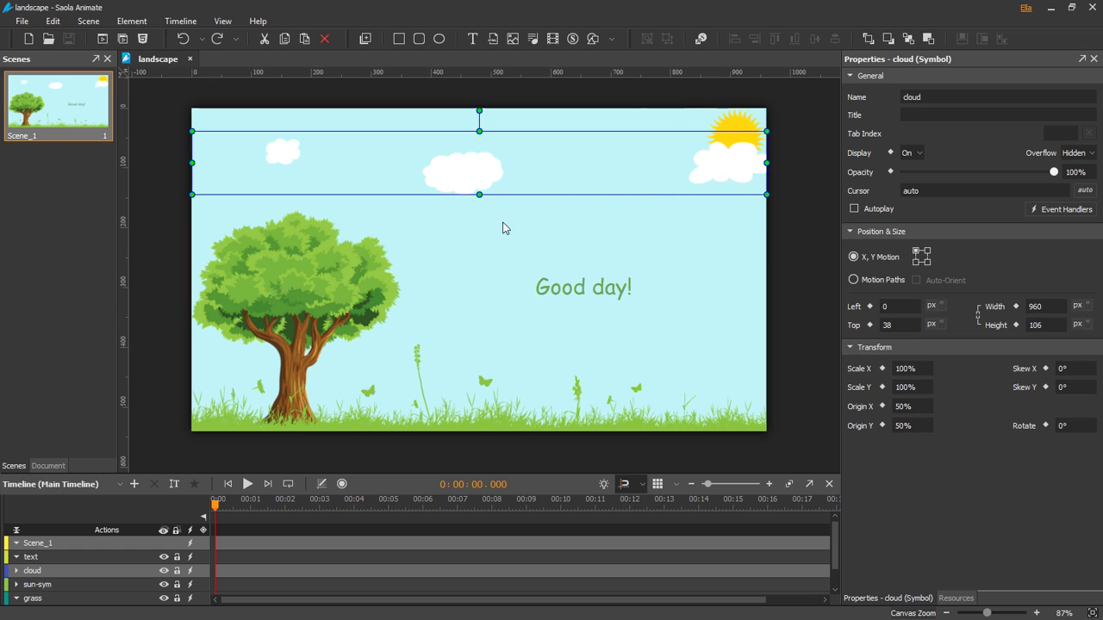
{"action": "left_click", "coordinate": [344, 269]}
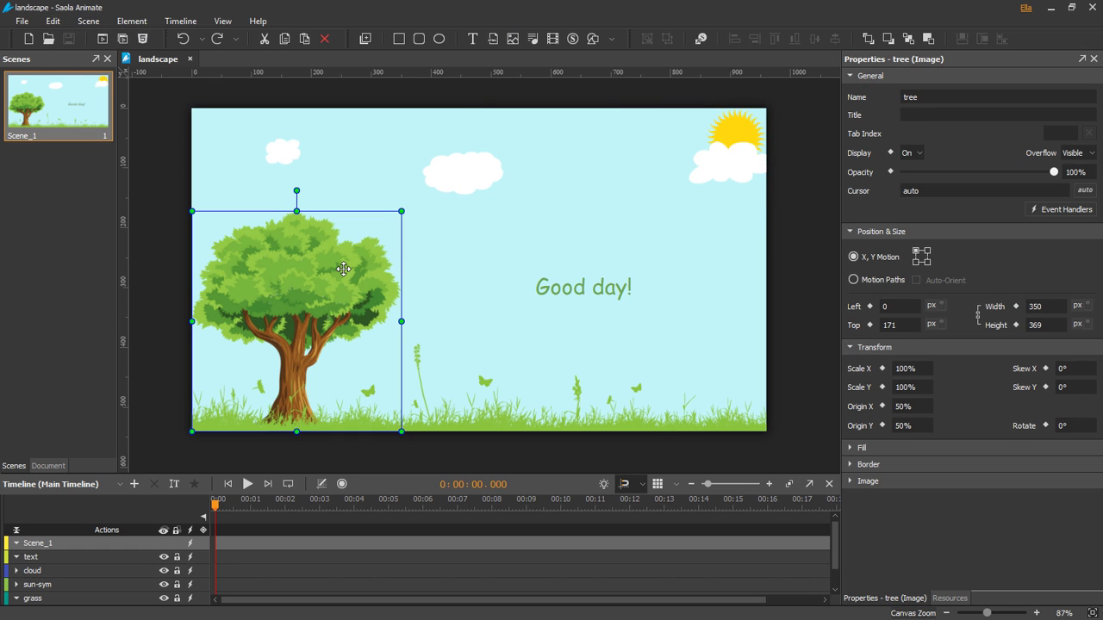
{"action": "left_click", "coordinate": [620, 289]}
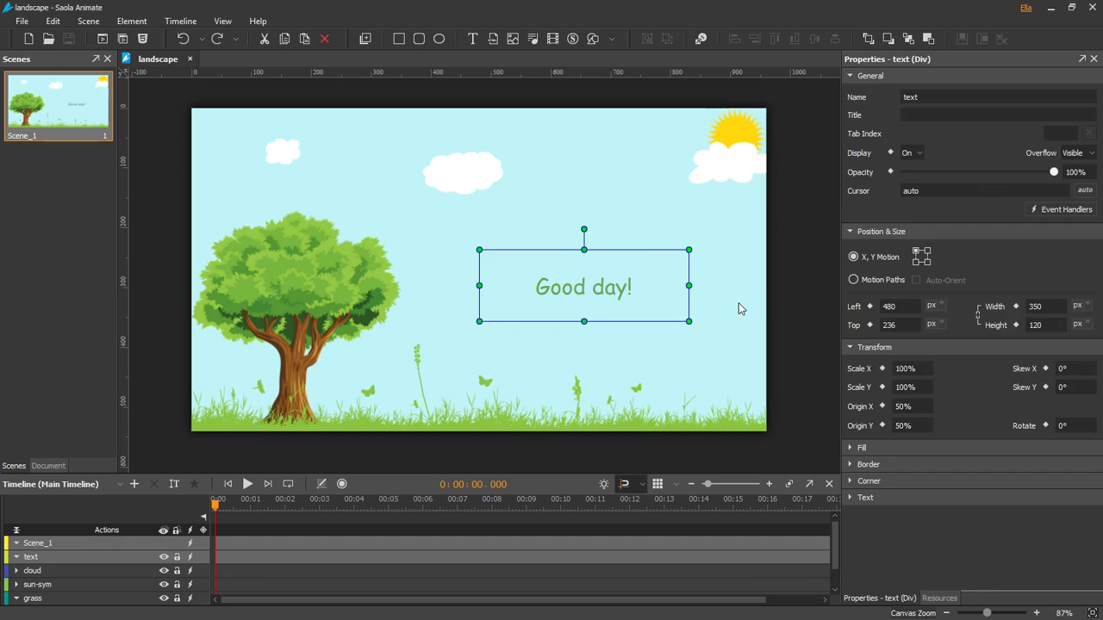
Show Scene_1's Fill and Transition settings, keeping width in pixels and overflow Hidden.
{"action": "left_click", "coordinate": [776, 312]}
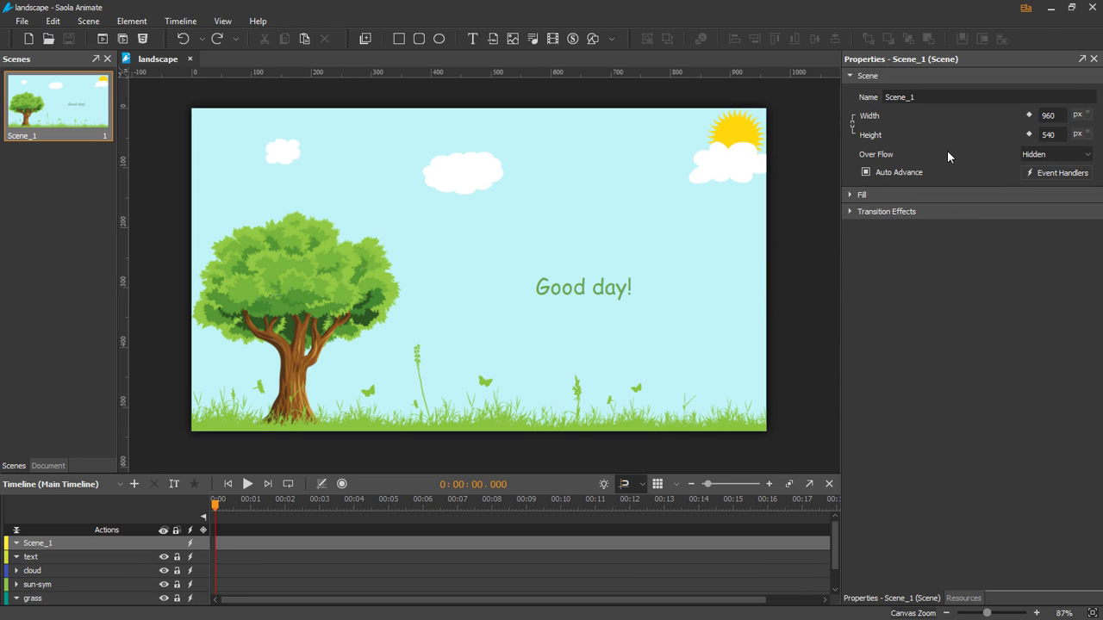
{"action": "left_click", "coordinate": [850, 196]}
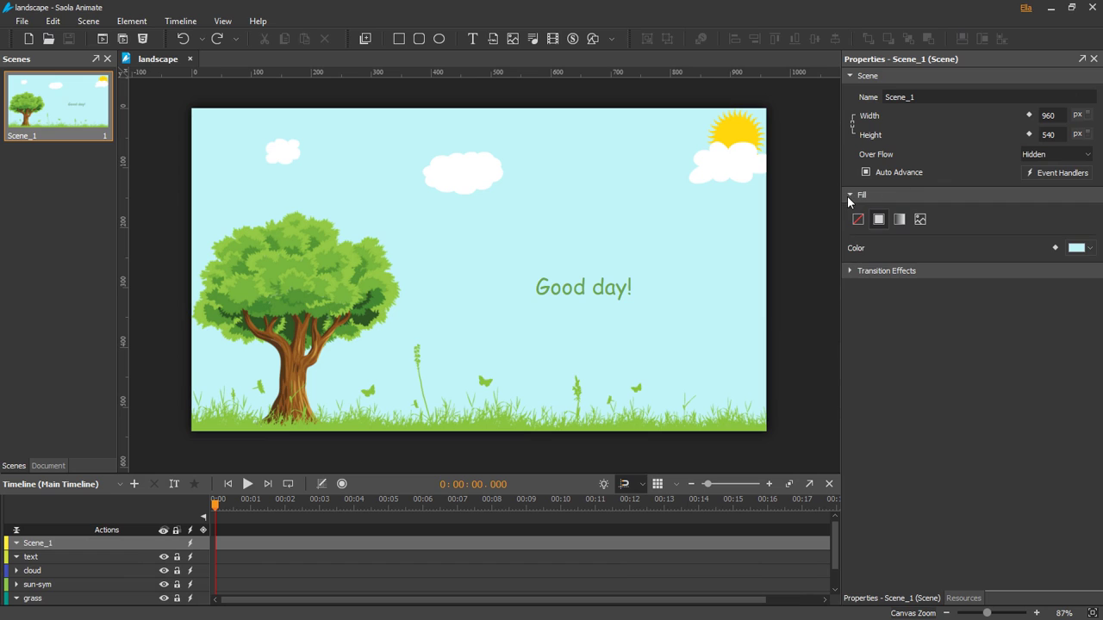
{"action": "left_click", "coordinate": [851, 270]}
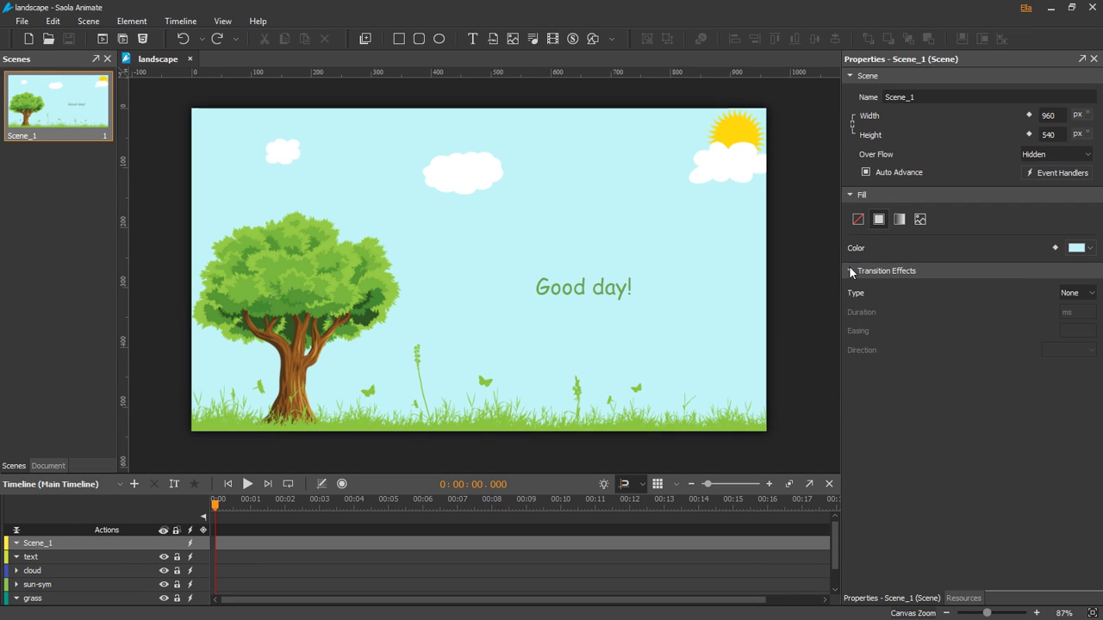
{"action": "left_click", "coordinate": [1079, 115]}
{"action": "left_click", "coordinate": [1078, 116]}
{"action": "left_click", "coordinate": [1051, 155]}
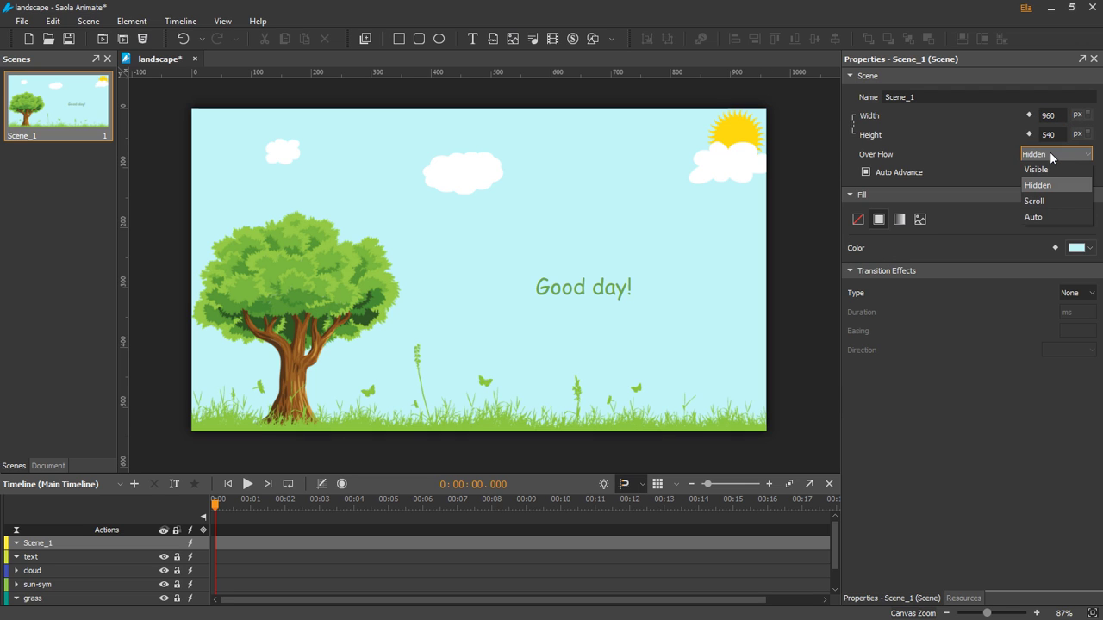
{"action": "left_click", "coordinate": [1052, 156]}
{"action": "left_click", "coordinate": [1048, 172]}
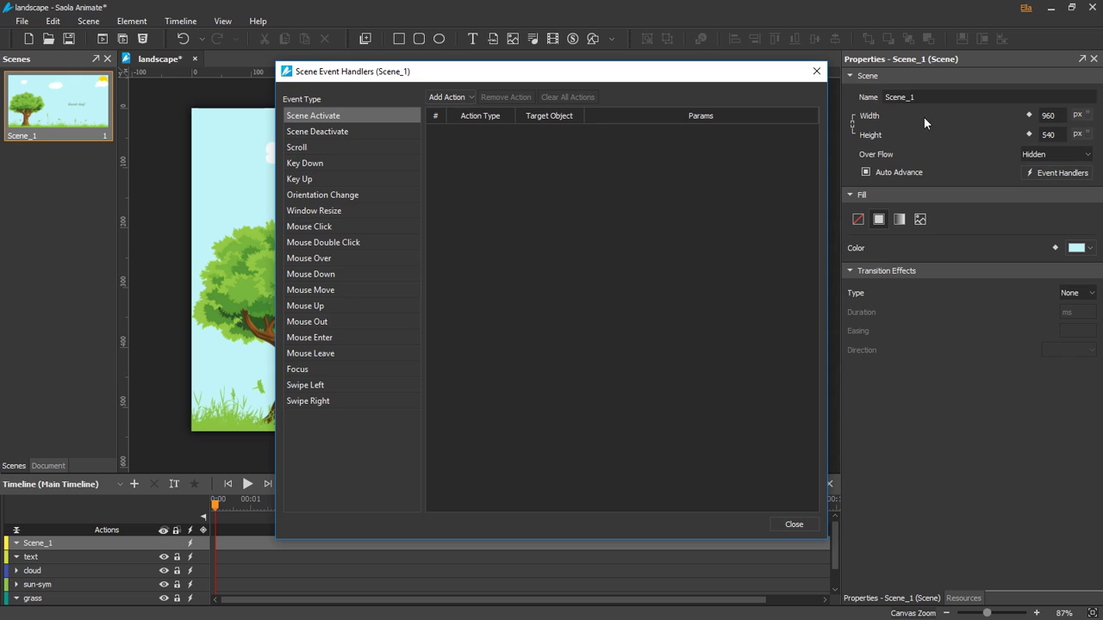
{"action": "left_click", "coordinate": [817, 72]}
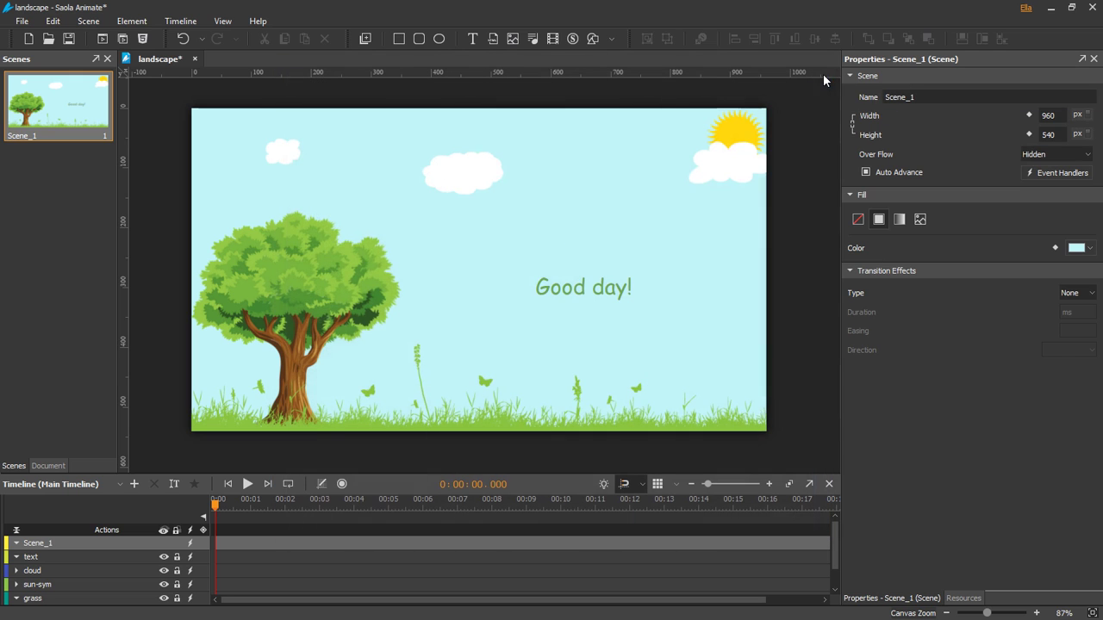
Try gradient and no-fill backgrounds, then return the scene to solid light cyan.
{"action": "left_click", "coordinate": [900, 221]}
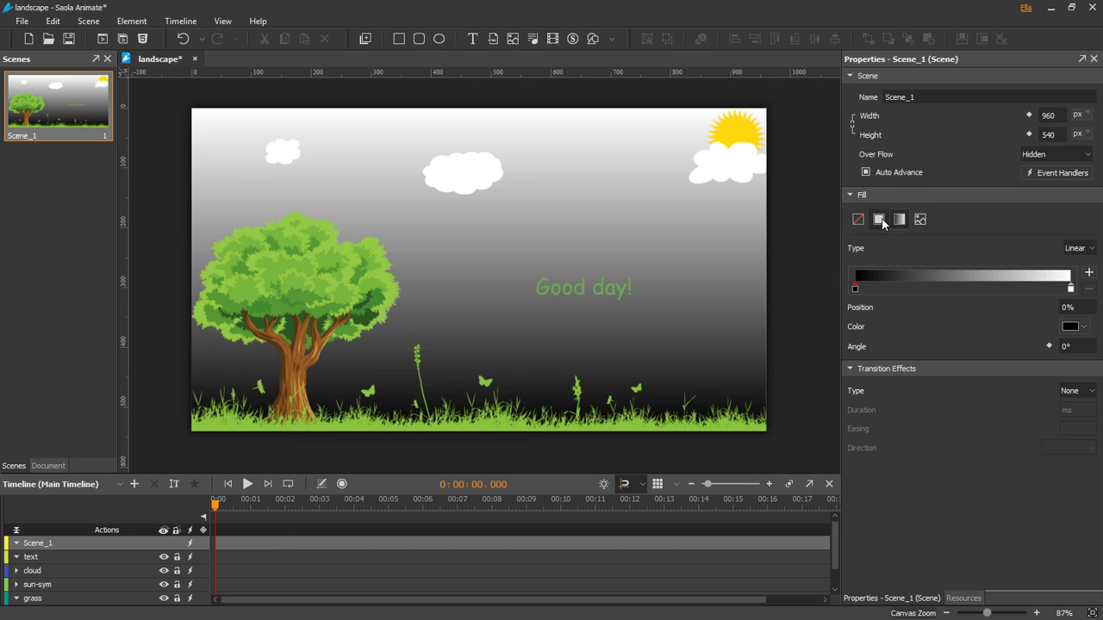
{"action": "left_click", "coordinate": [879, 219]}
{"action": "left_click", "coordinate": [858, 221]}
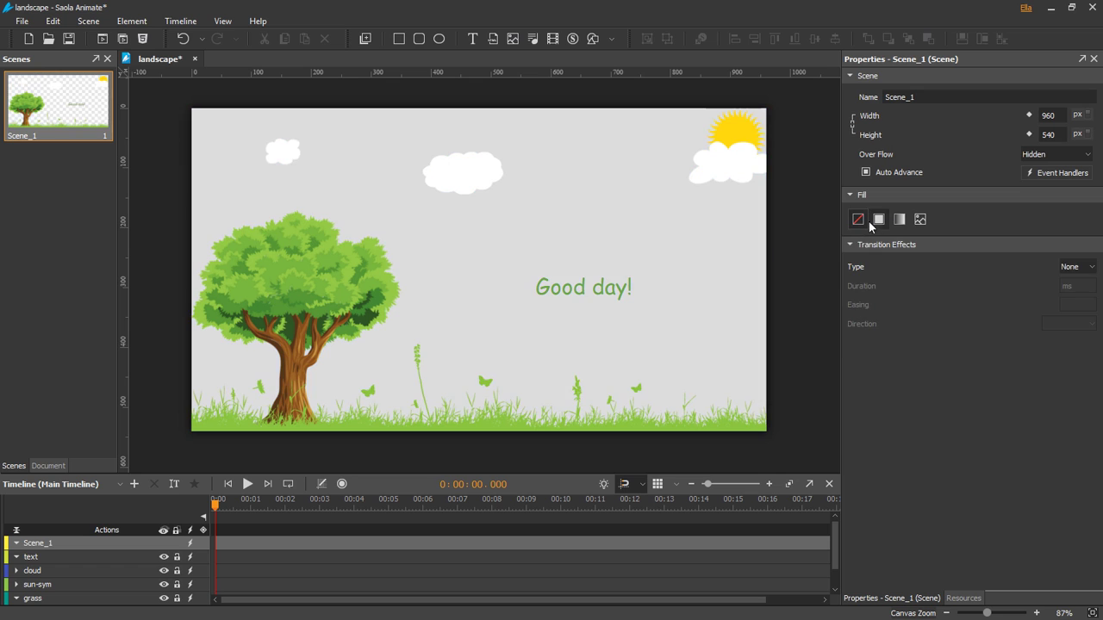
{"action": "left_click", "coordinate": [879, 220]}
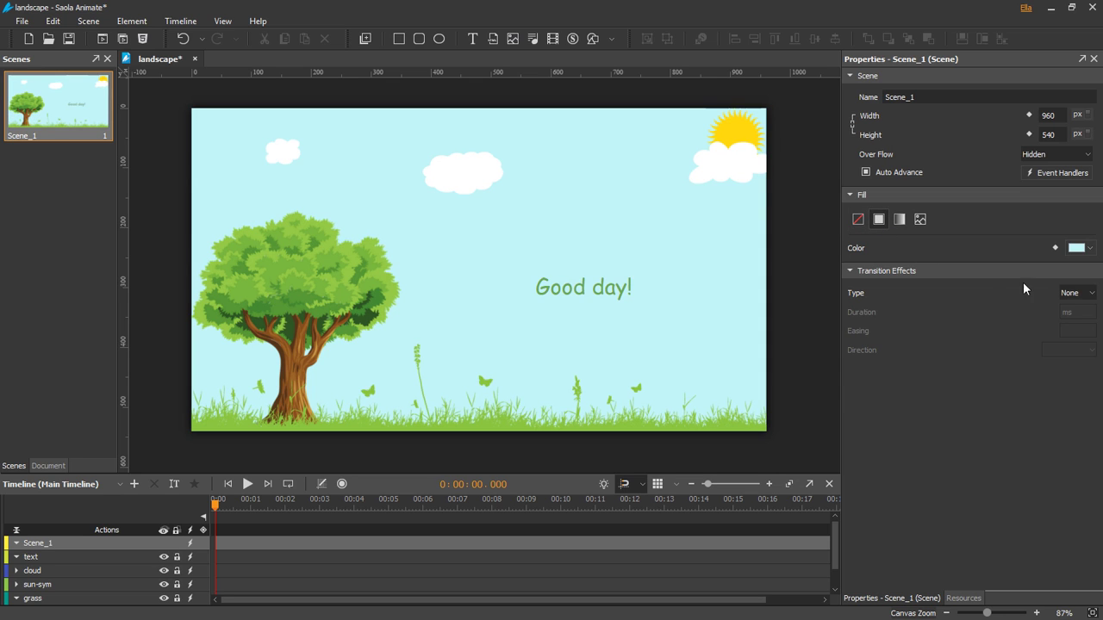
Give the scene a 500ms Push transition from the top and preview it in the browser.
{"action": "left_click", "coordinate": [1086, 295]}
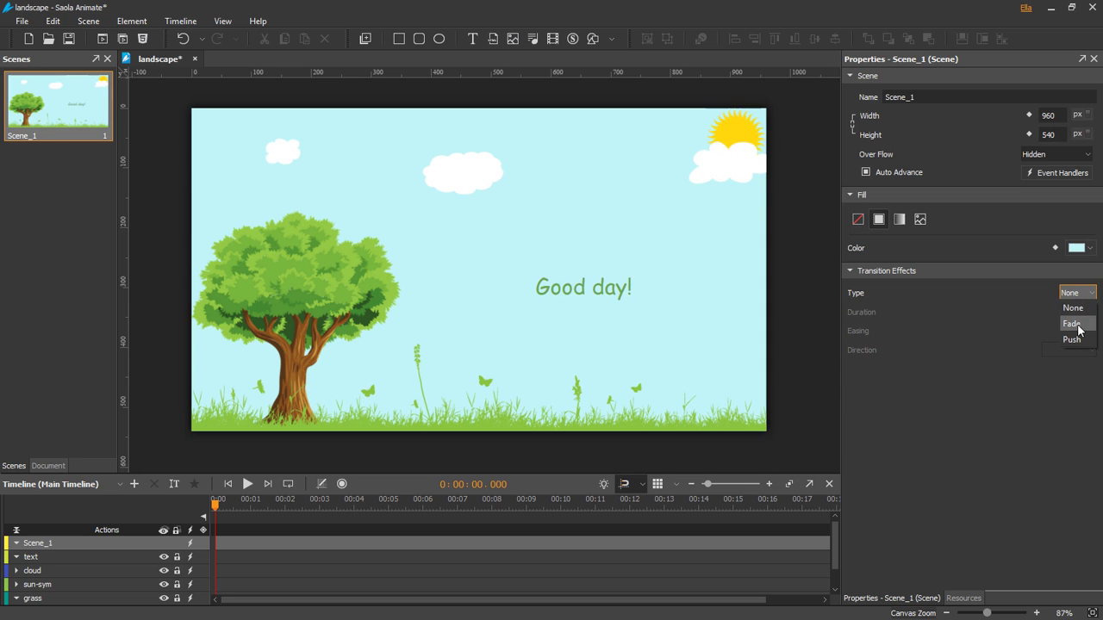
{"action": "left_click", "coordinate": [1074, 323]}
{"action": "left_click", "coordinate": [1078, 295]}
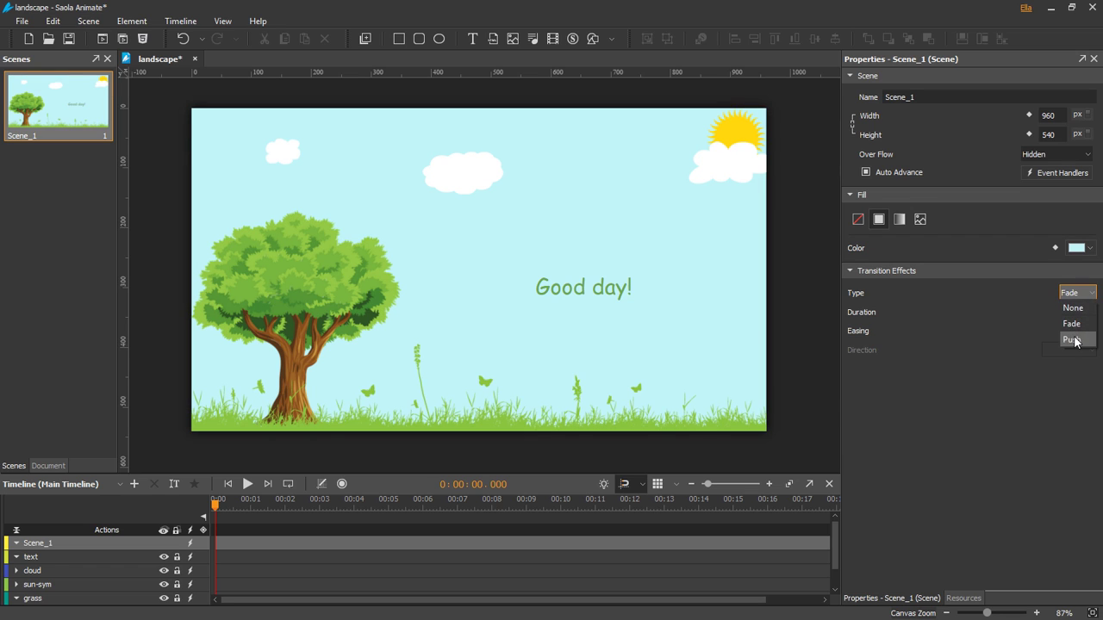
{"action": "left_click", "coordinate": [1072, 340]}
{"action": "left_click", "coordinate": [1064, 312]}
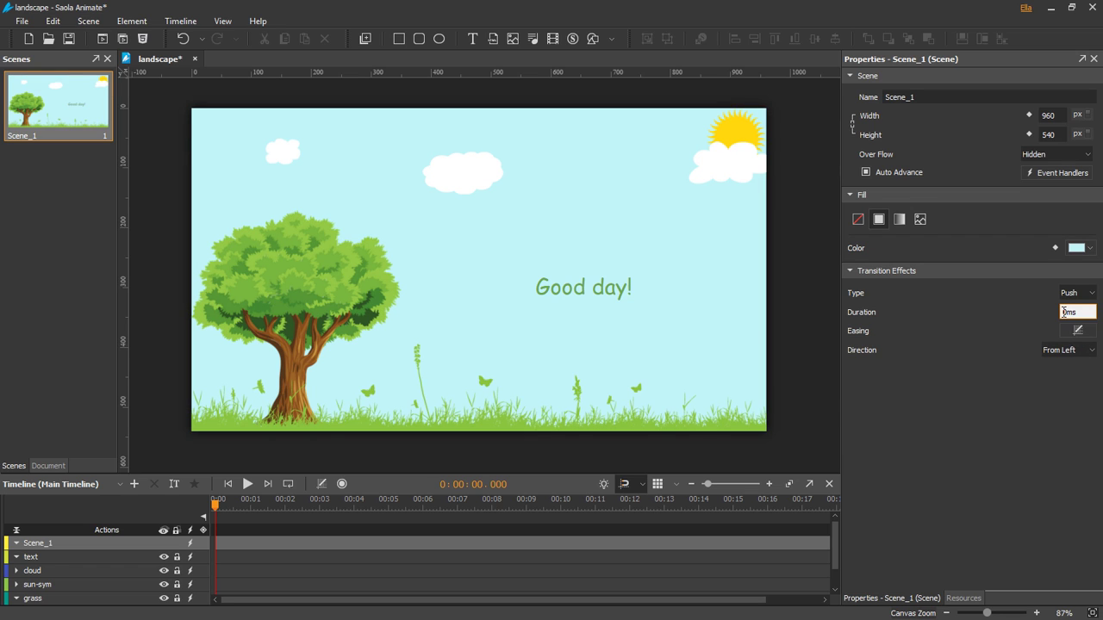
{"action": "type", "text": "50"}
{"action": "left_click", "coordinate": [1069, 350]}
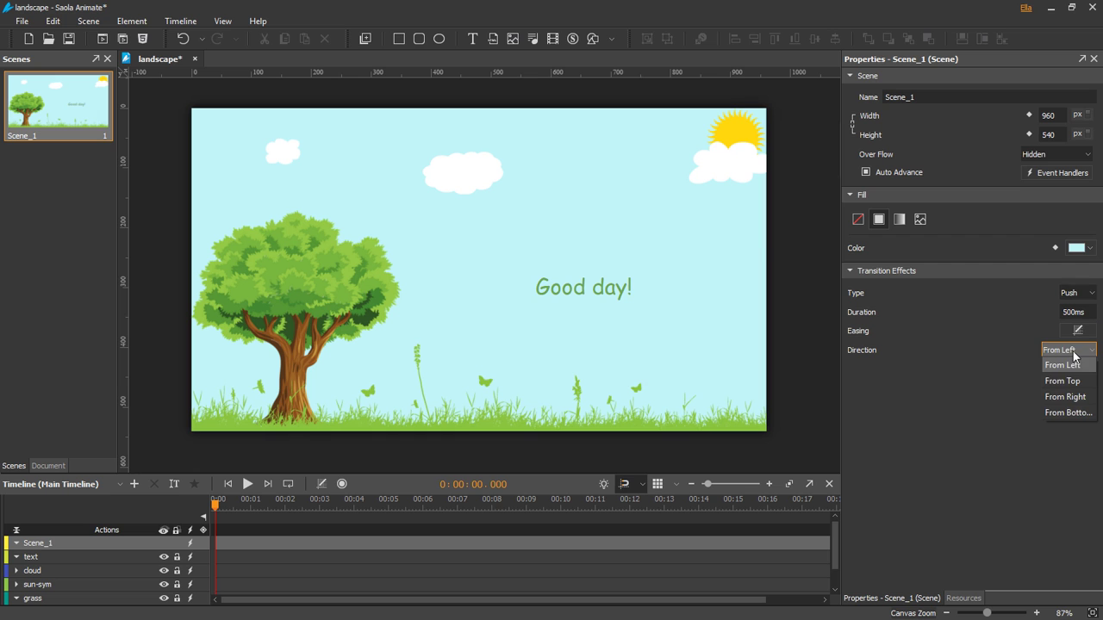
{"action": "left_click", "coordinate": [1068, 384]}
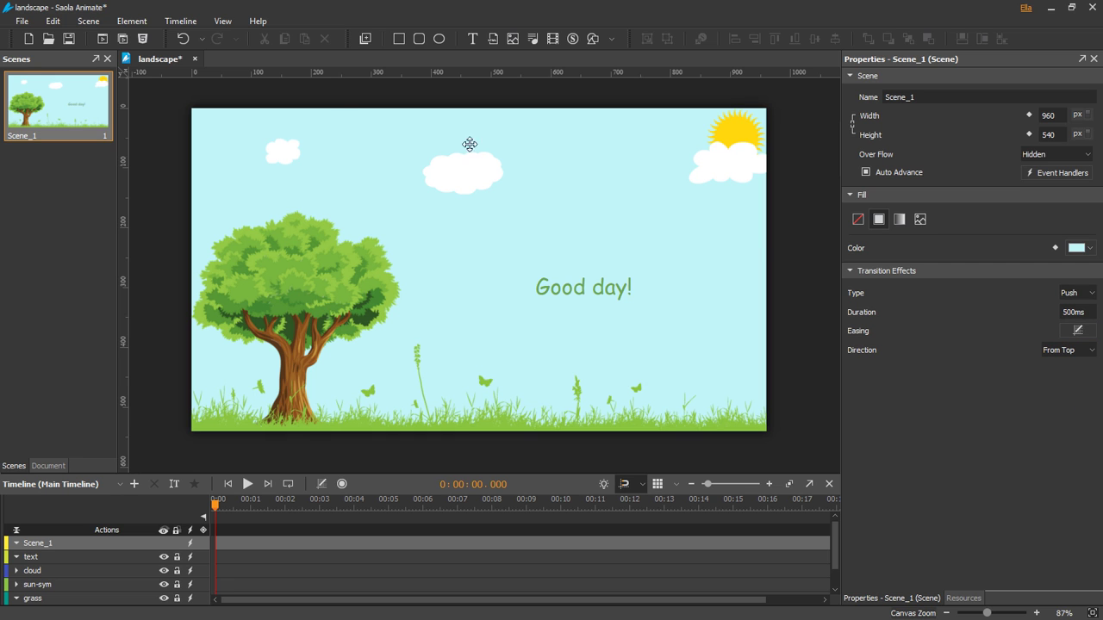
{"action": "left_click", "coordinate": [102, 39]}
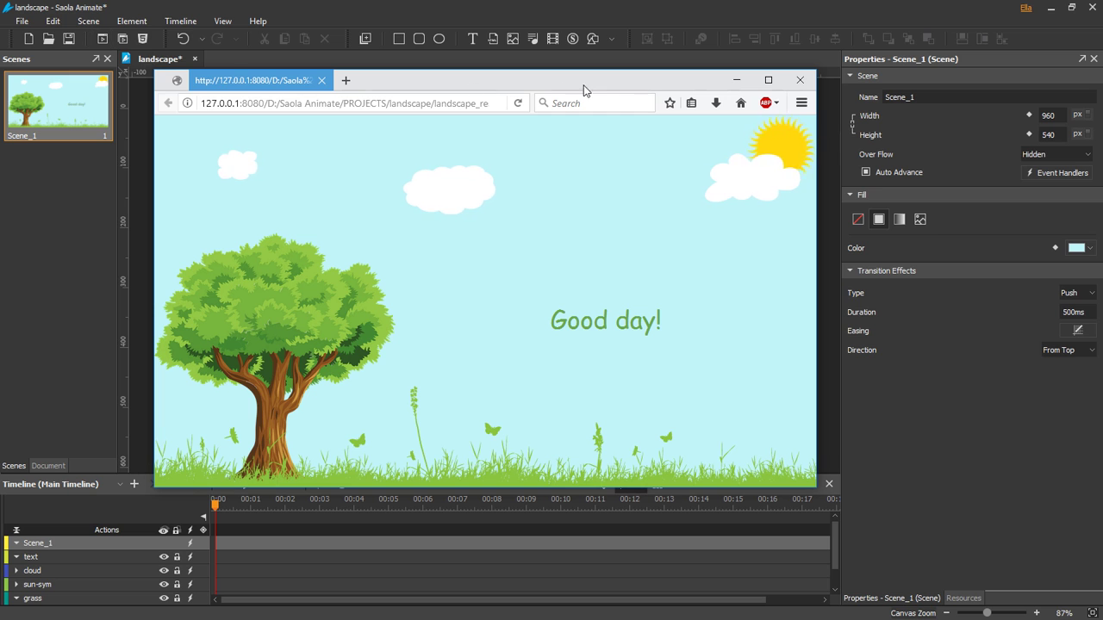
{"action": "left_click", "coordinate": [732, 85]}
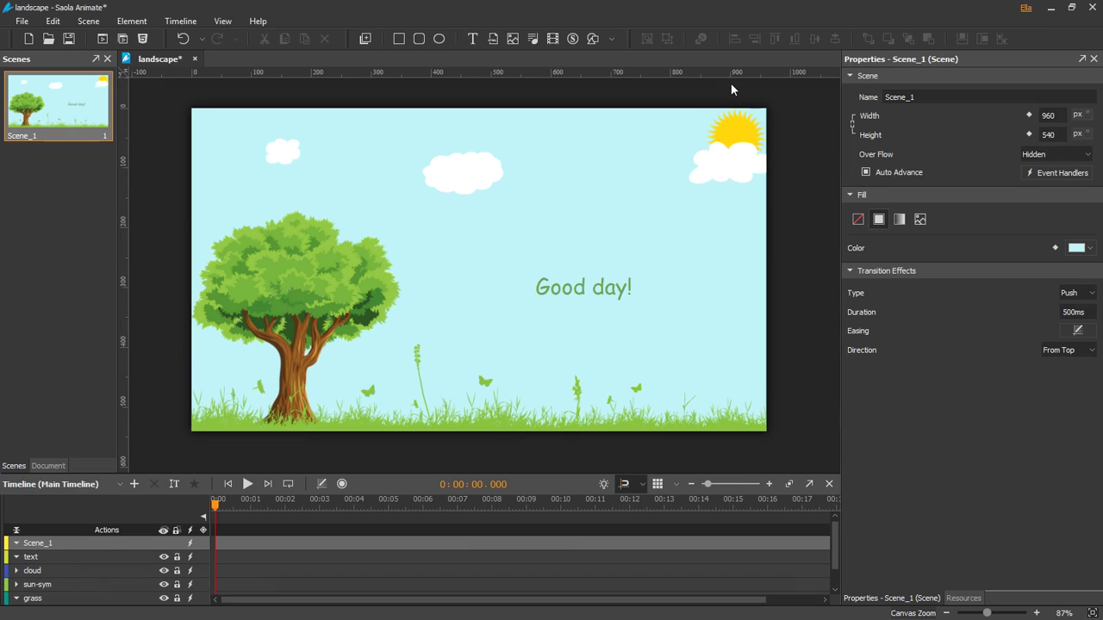
Toggle the Good day! text box hidden and visible again, keeping its opacity at 100%.
{"action": "left_click", "coordinate": [606, 285]}
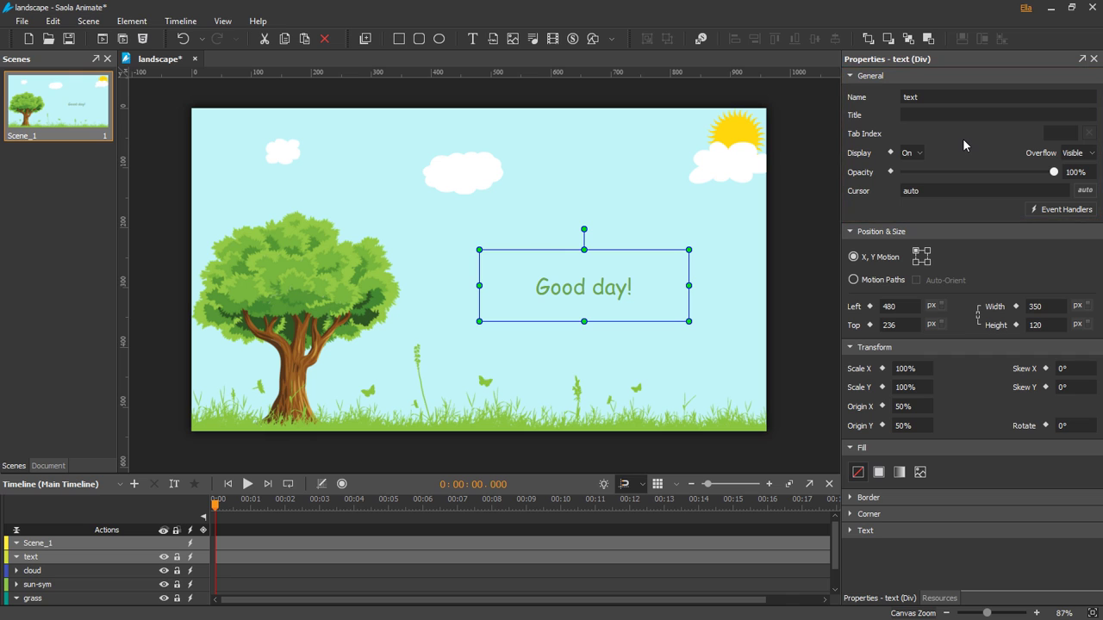
{"action": "left_click", "coordinate": [917, 153]}
{"action": "left_click", "coordinate": [910, 168]}
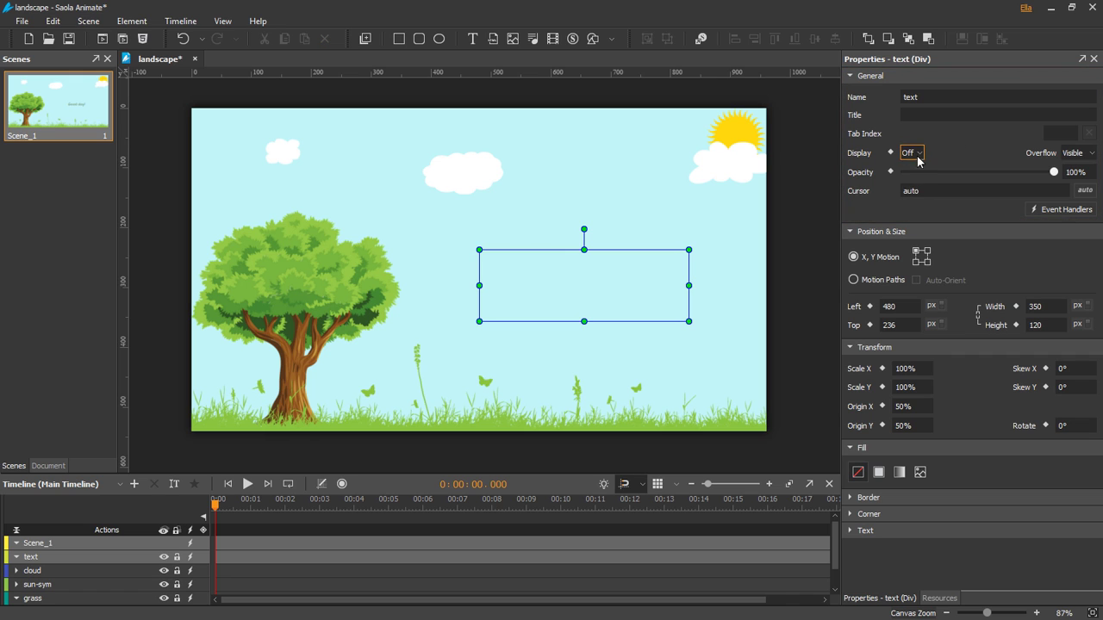
{"action": "left_click", "coordinate": [918, 154]}
{"action": "left_click", "coordinate": [910, 184]}
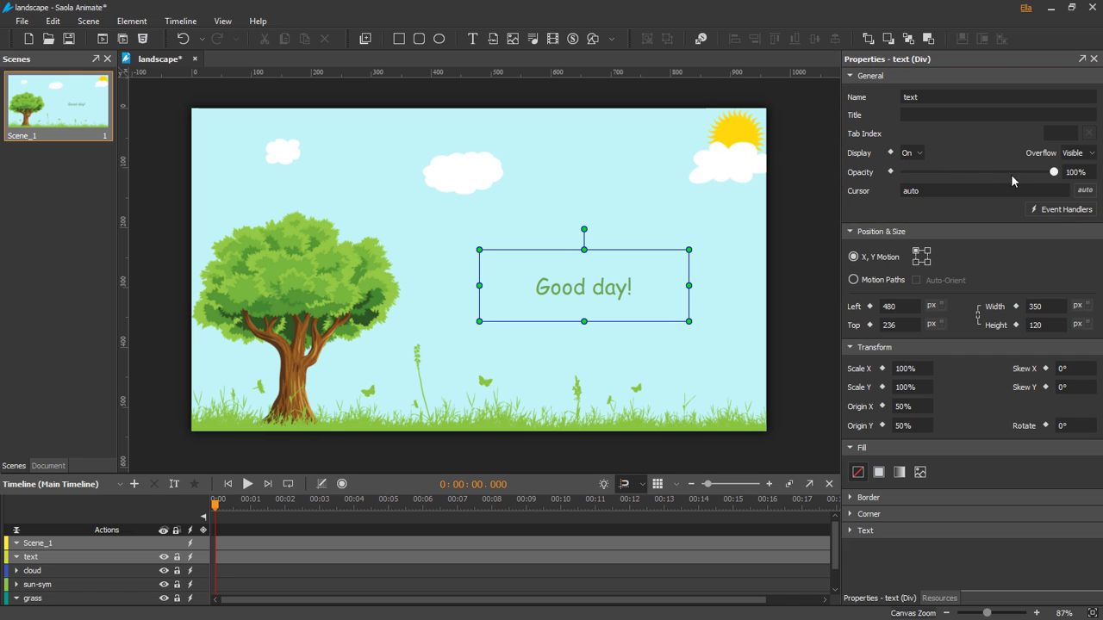
{"action": "mouse_move", "coordinate": [1054, 173]}
{"action": "left_mouse_down"}
{"action": "mouse_move", "coordinate": [908, 172]}
{"action": "mouse_move", "coordinate": [1056, 173]}
{"action": "left_mouse_up"}
Keep the text box's overflow Visible and give it a pointing-hand cursor.
{"action": "left_click", "coordinate": [1074, 156]}
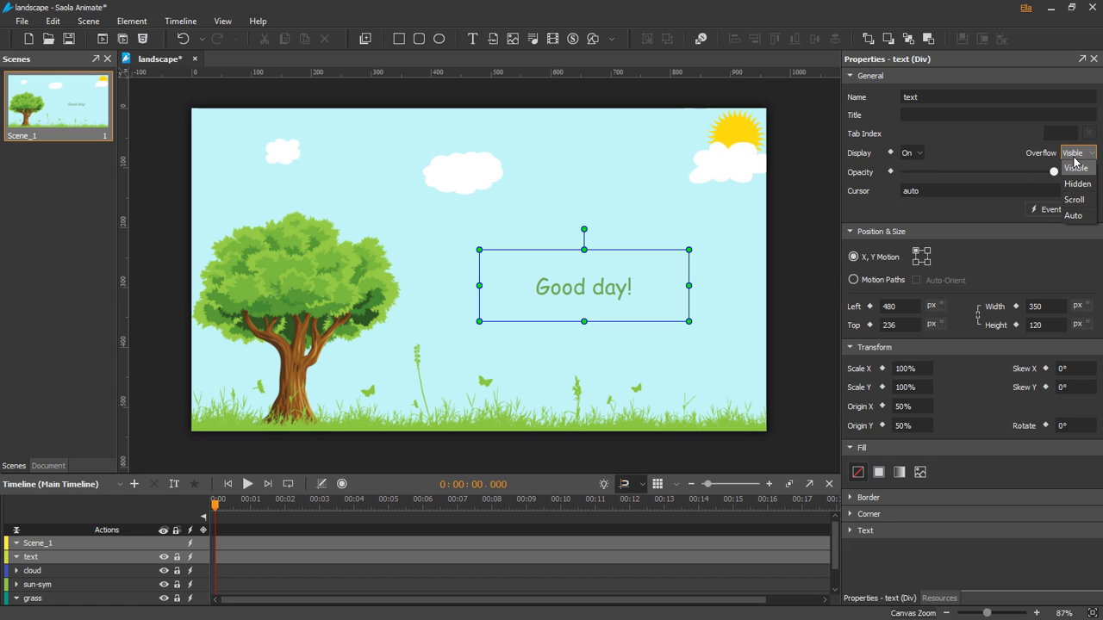
{"action": "left_click", "coordinate": [1075, 167]}
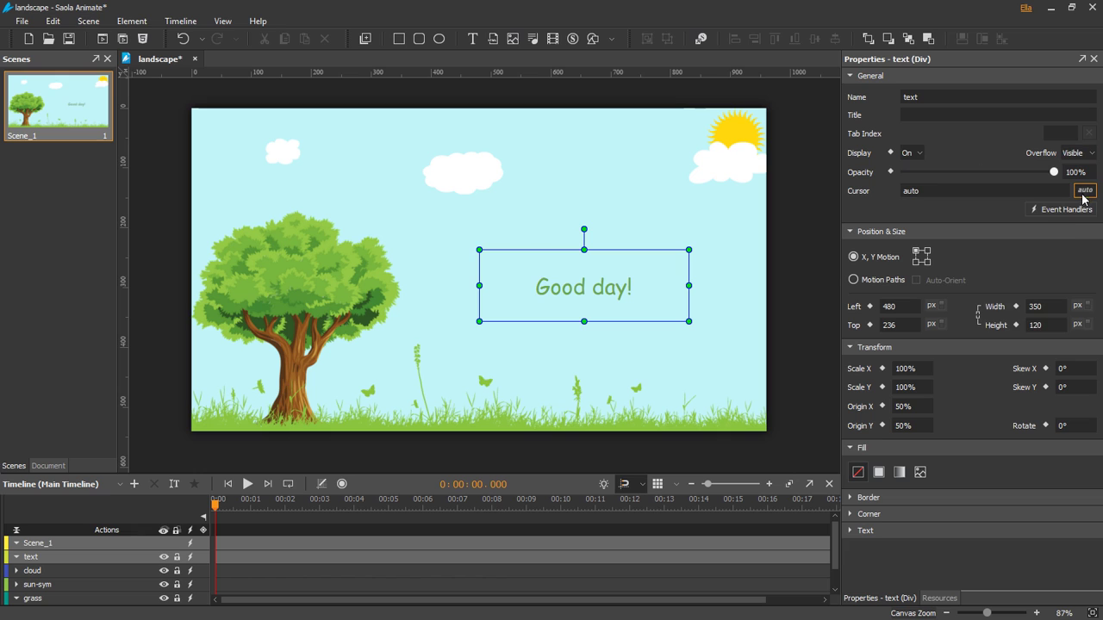
{"action": "left_click", "coordinate": [1084, 193]}
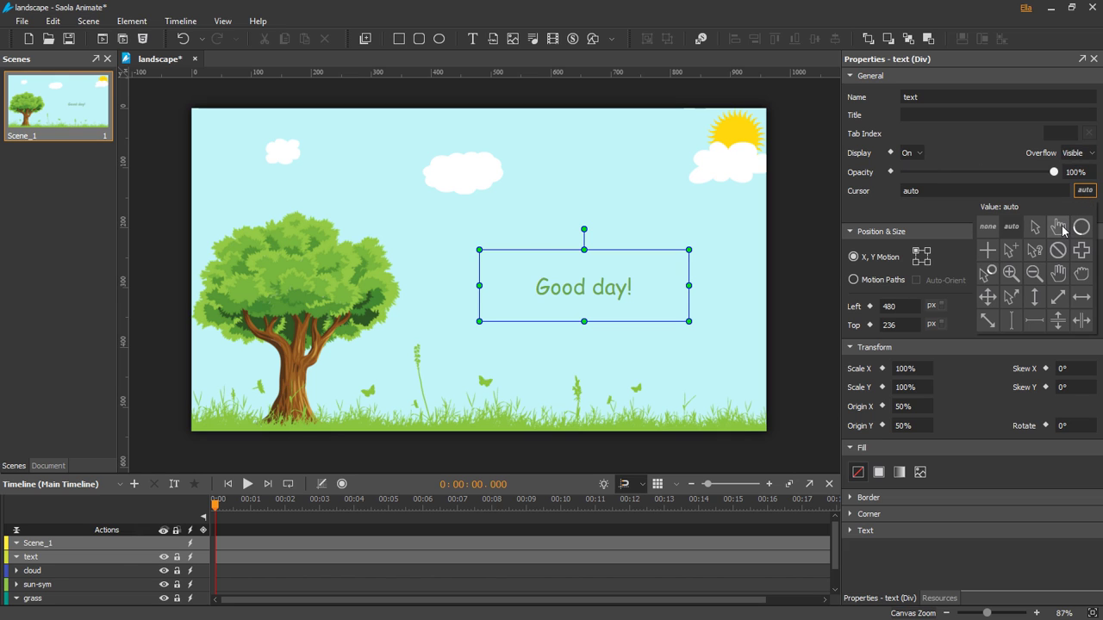
{"action": "left_click", "coordinate": [1058, 227]}
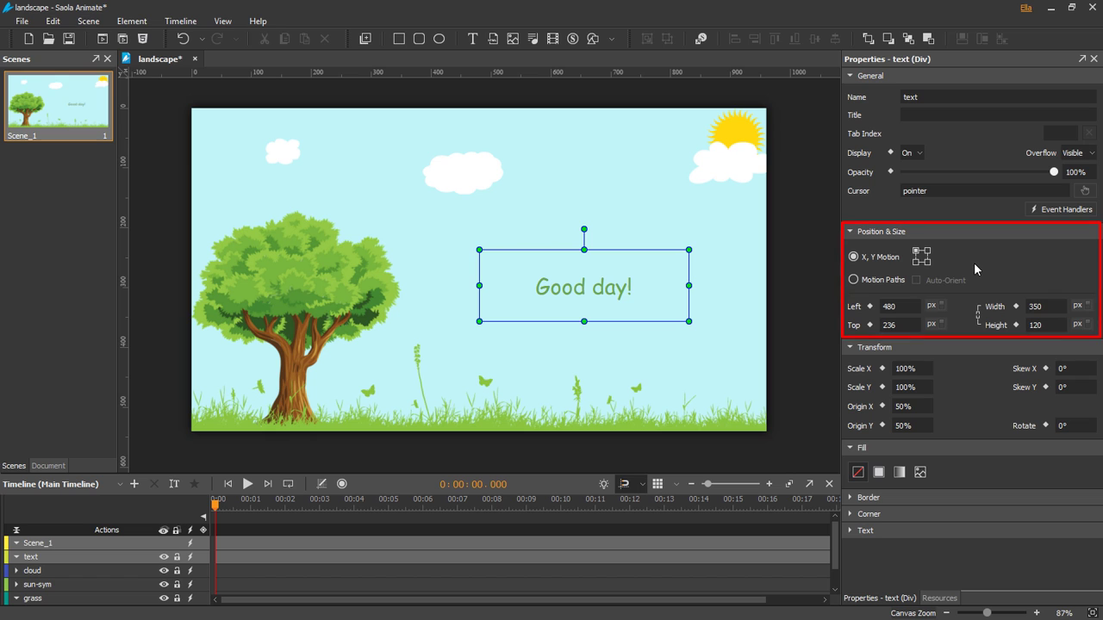
Move the text box's Left position from 480 to 468 px.
{"action": "left_click", "coordinate": [910, 305]}
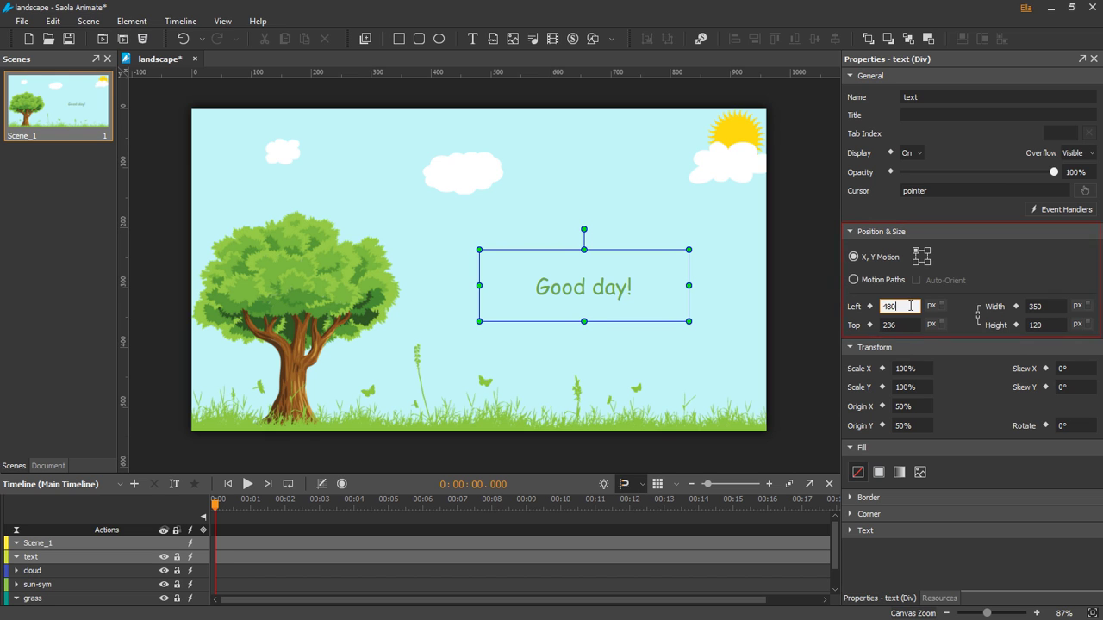
{"action": "scroll", "coordinate": [910, 305], "scroll_direction": "up", "scroll_amount": 9}
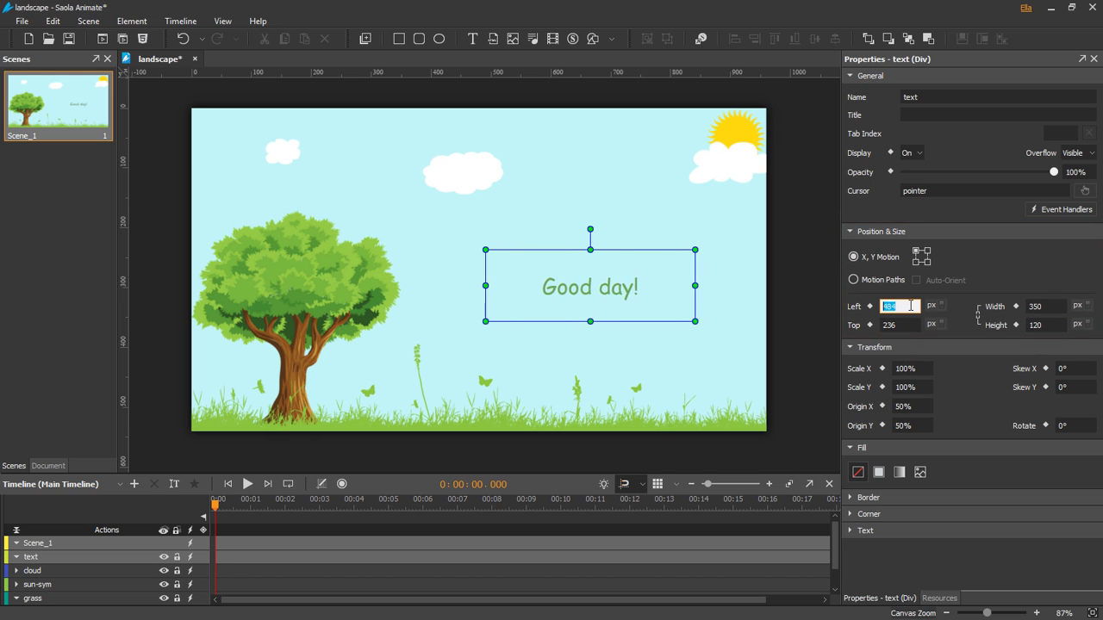
{"action": "scroll", "coordinate": [910, 305], "scroll_direction": "down", "scroll_amount": 15}
{"action": "scroll", "coordinate": [910, 305], "scroll_direction": "down", "scroll_amount": 6}
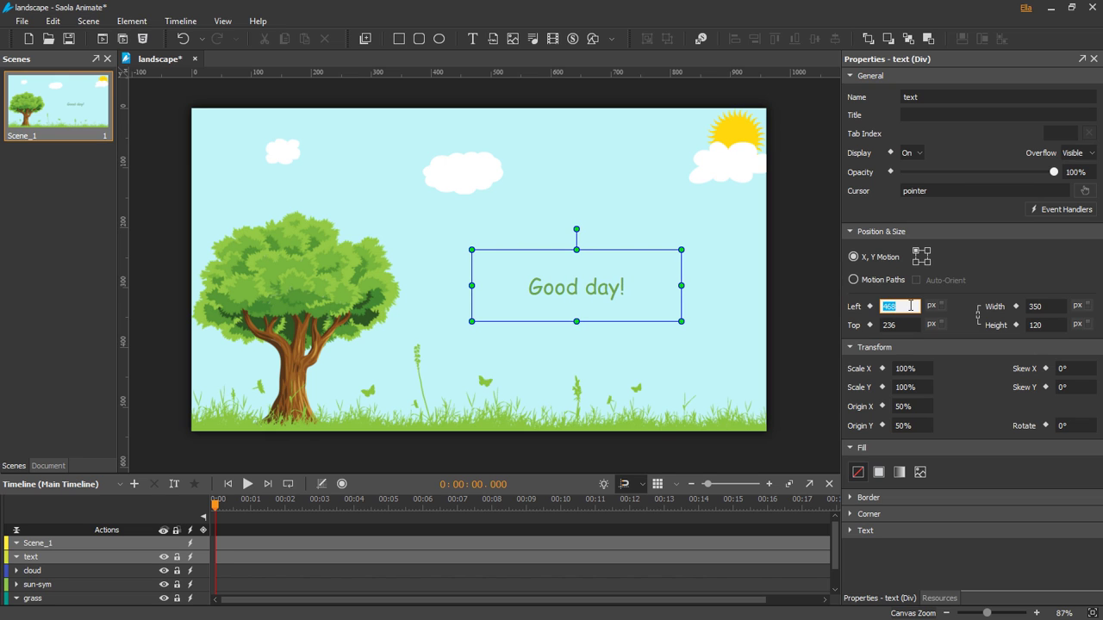
{"action": "left_click", "coordinate": [963, 321]}
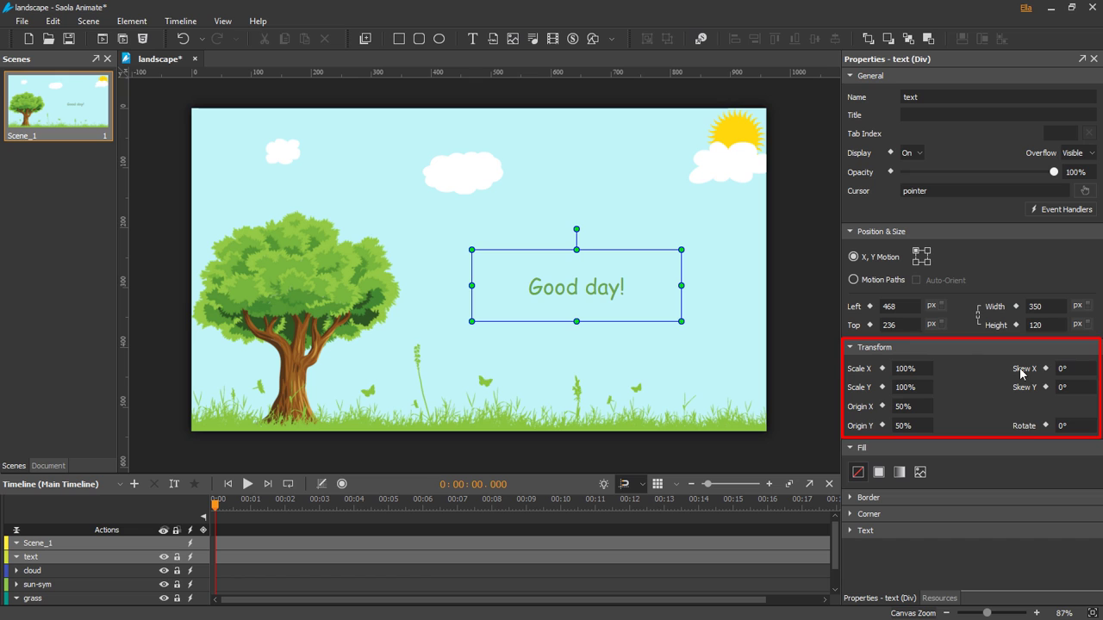
Try the Rotate value and leave the text box at 0°.
{"action": "left_click", "coordinate": [1068, 423]}
{"action": "scroll", "coordinate": [1073, 424], "scroll_direction": "up", "scroll_amount": 6}
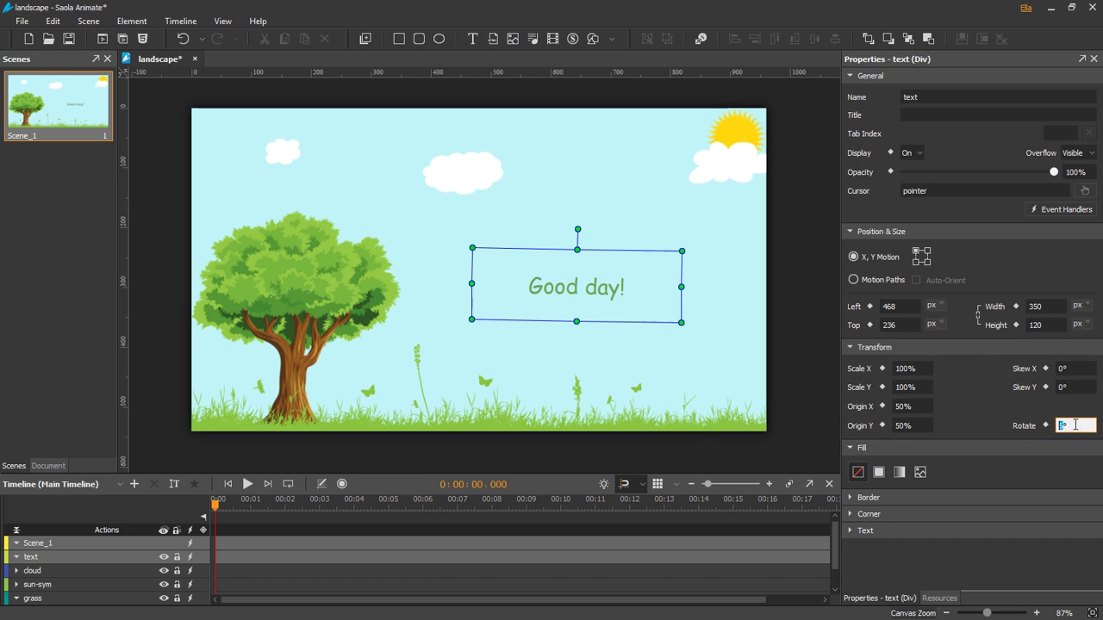
{"action": "scroll", "coordinate": [1075, 425], "scroll_direction": "down", "scroll_amount": 6}
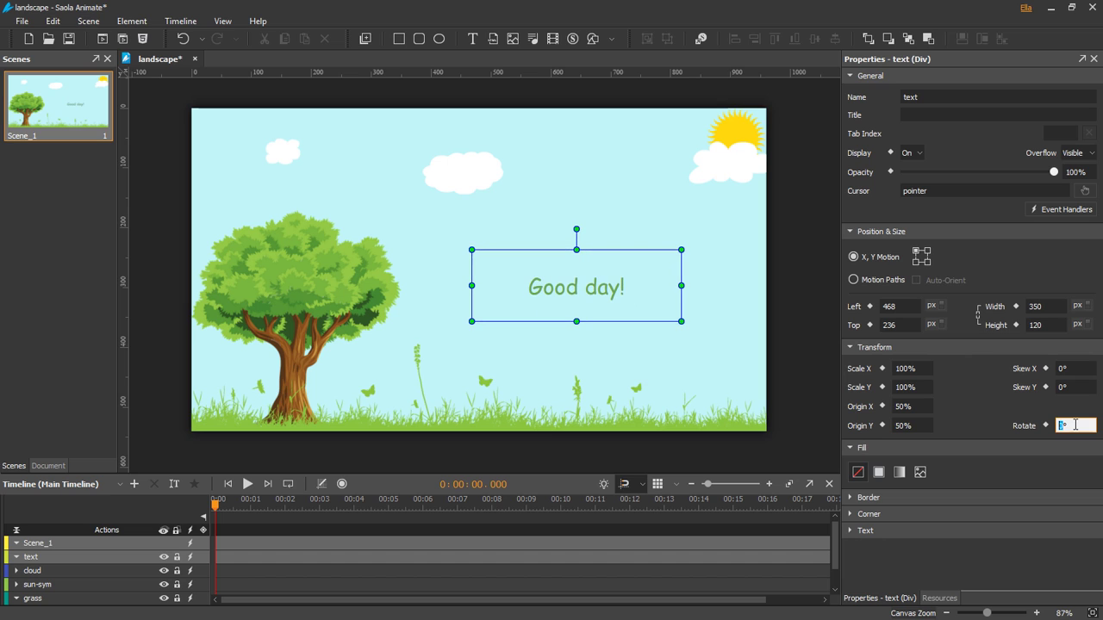
{"action": "left_click", "coordinate": [992, 402]}
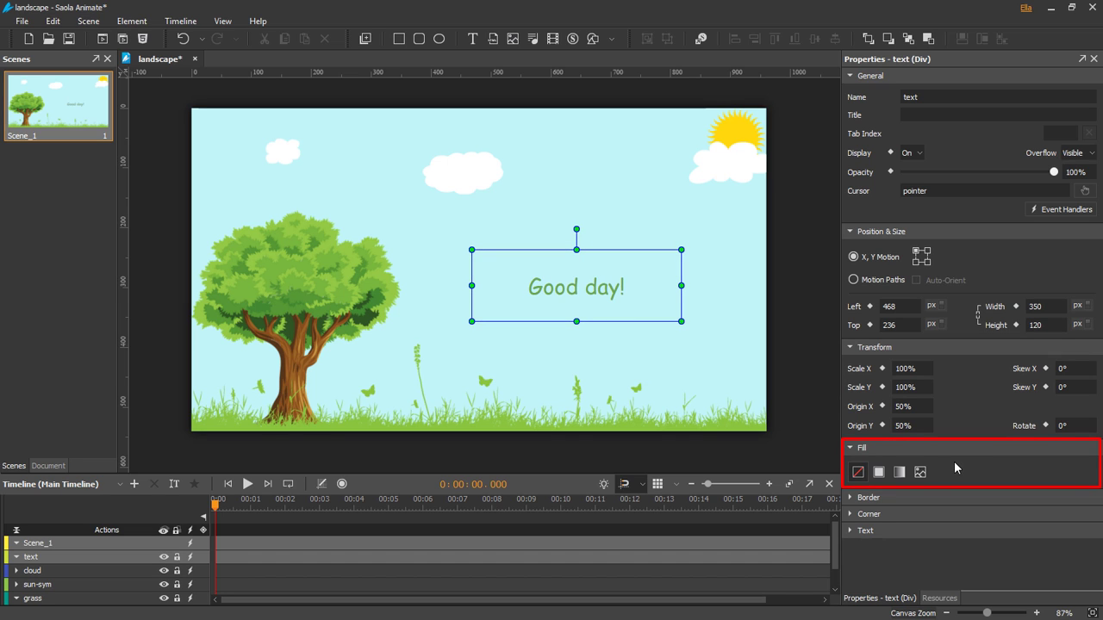
{"action": "left_click", "coordinate": [901, 473]}
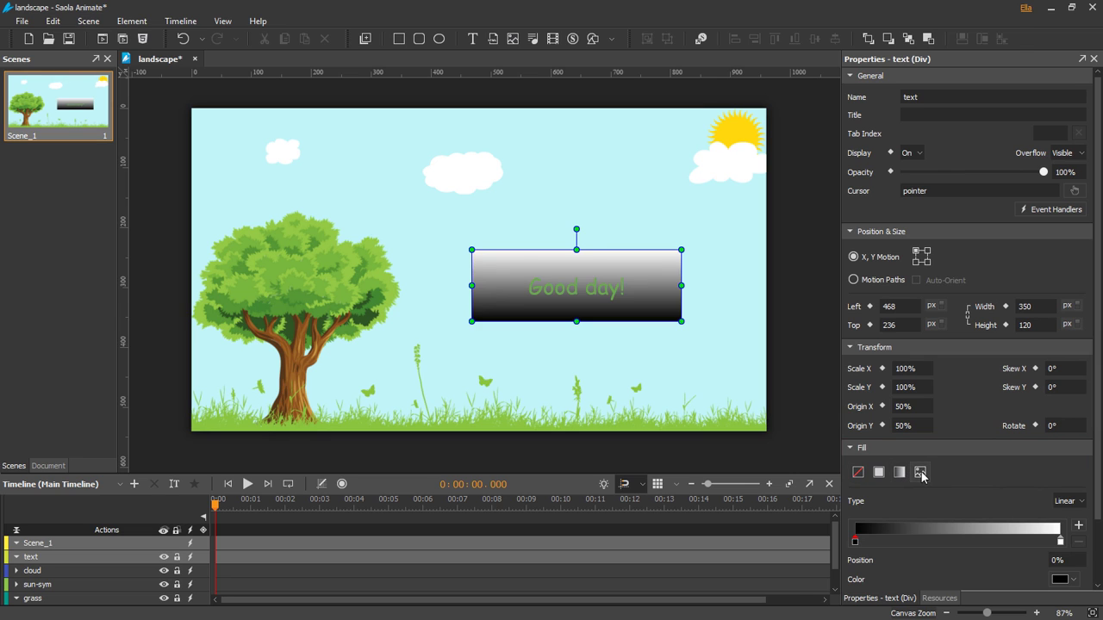
{"action": "left_click", "coordinate": [919, 472]}
{"action": "left_click", "coordinate": [883, 475]}
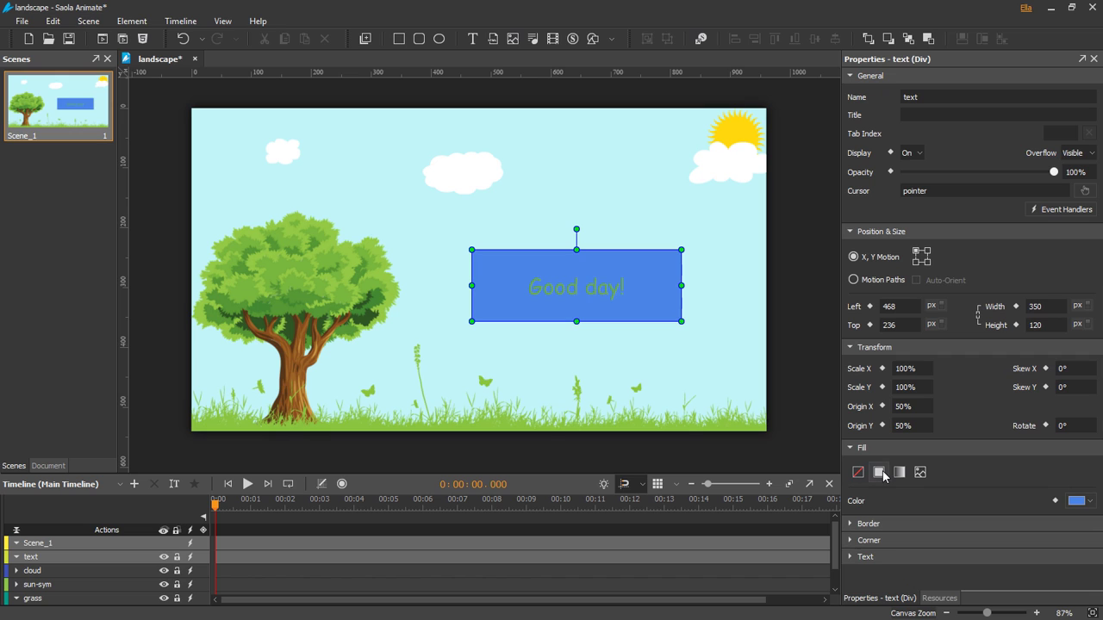
Remove the text box's background fill and keep its border style at None.
{"action": "left_click", "coordinate": [860, 474]}
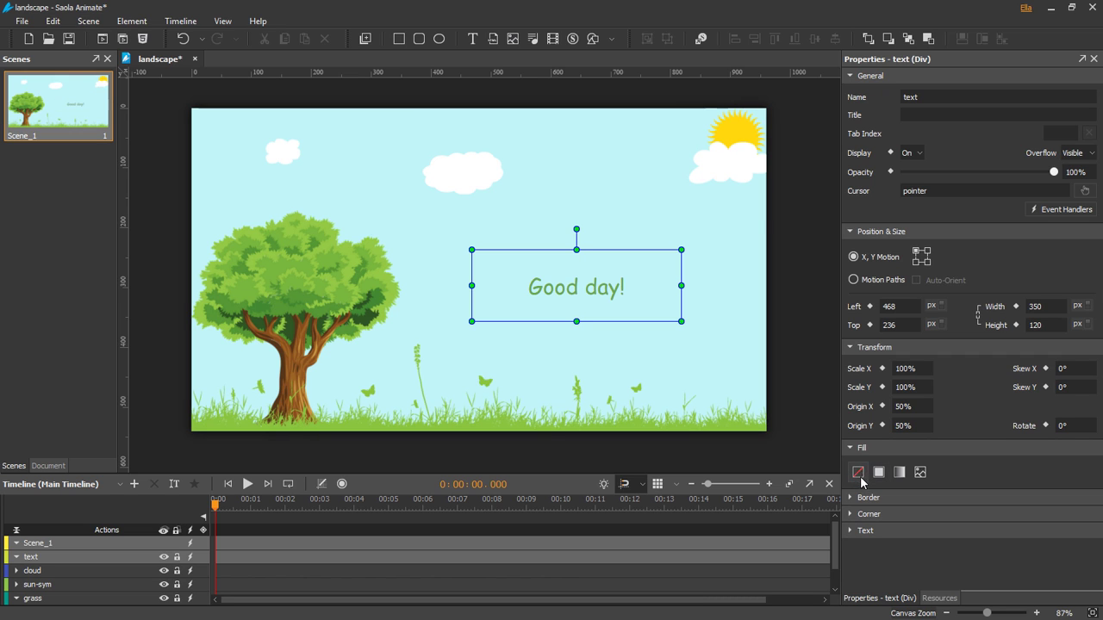
{"action": "left_click", "coordinate": [858, 500]}
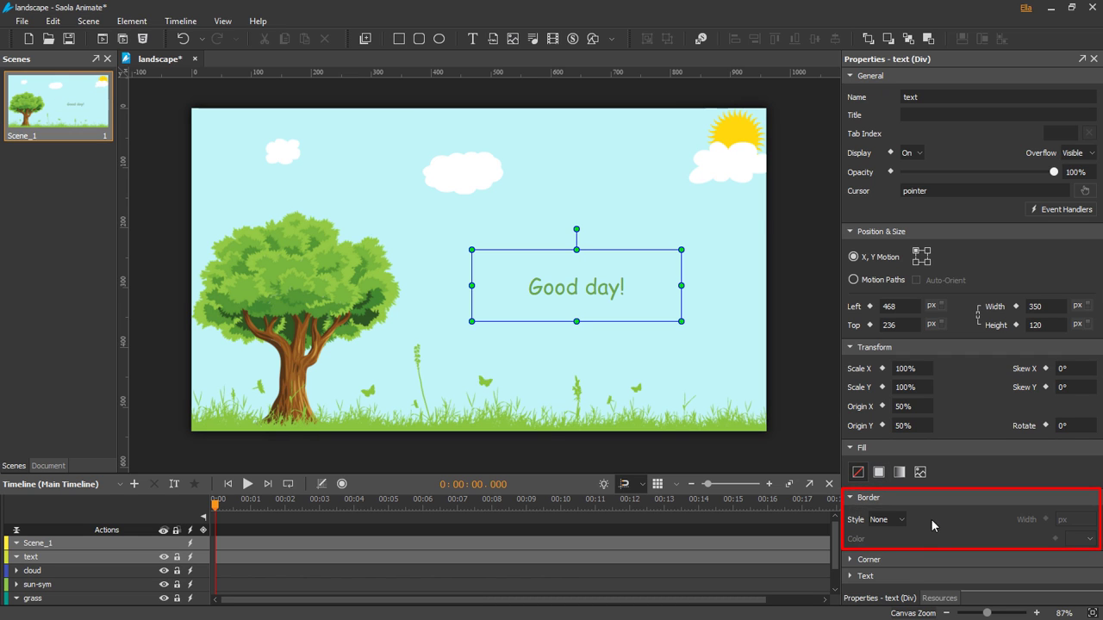
{"action": "left_click", "coordinate": [899, 520]}
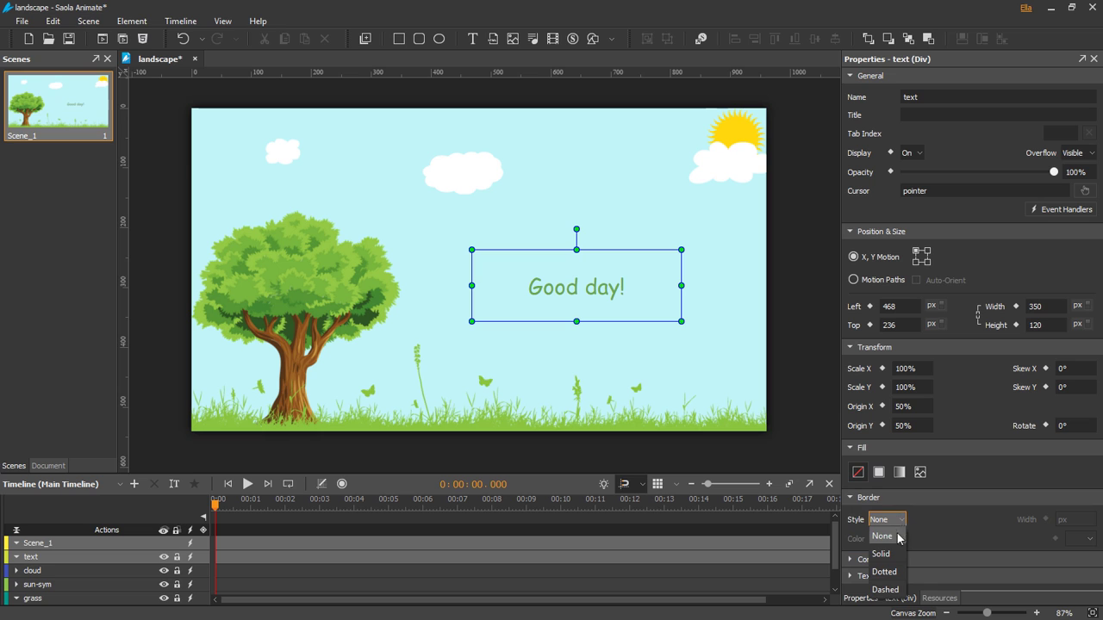
{"action": "left_click", "coordinate": [939, 518]}
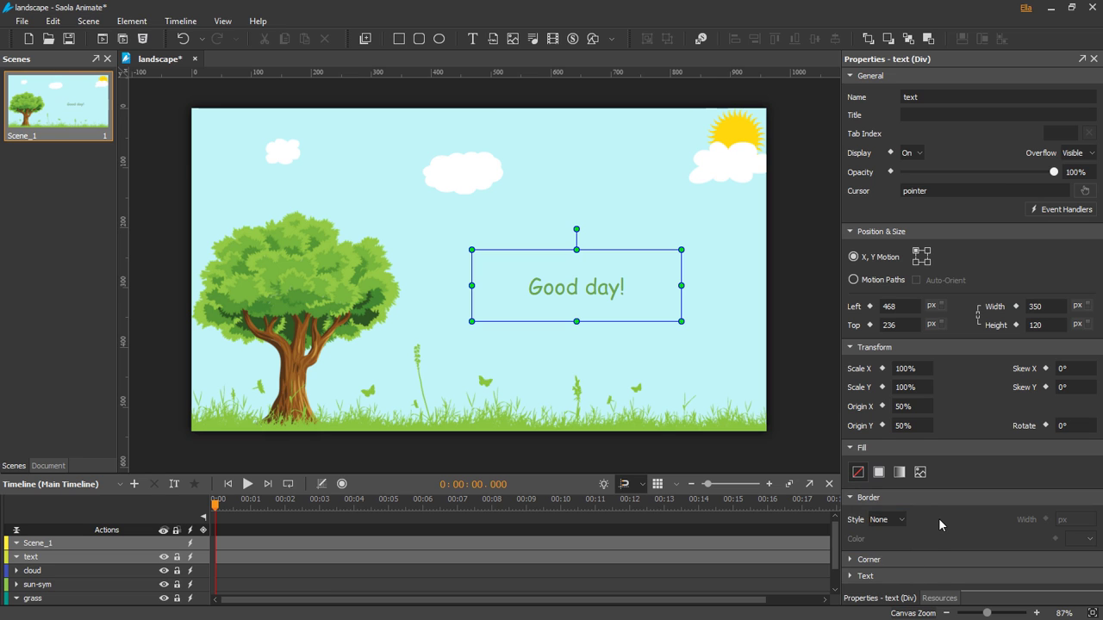
{"action": "left_click", "coordinate": [860, 500]}
Show the text box's corner radius settings, all four corners at 0 px.
{"action": "left_click", "coordinate": [856, 448]}
{"action": "left_click", "coordinate": [851, 347]}
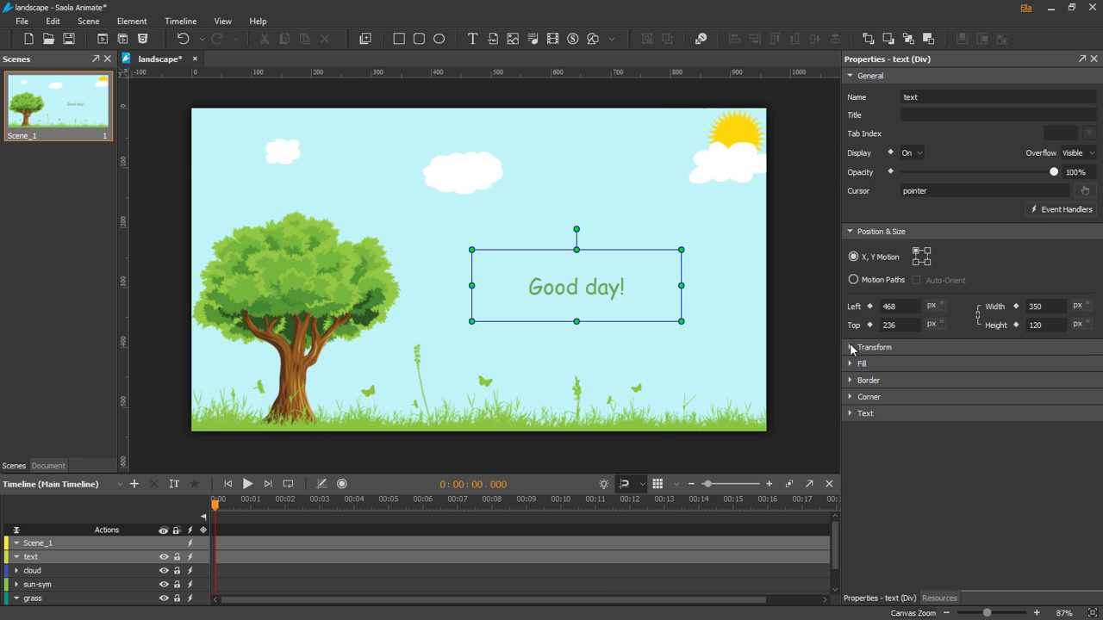
{"action": "left_click", "coordinate": [853, 398]}
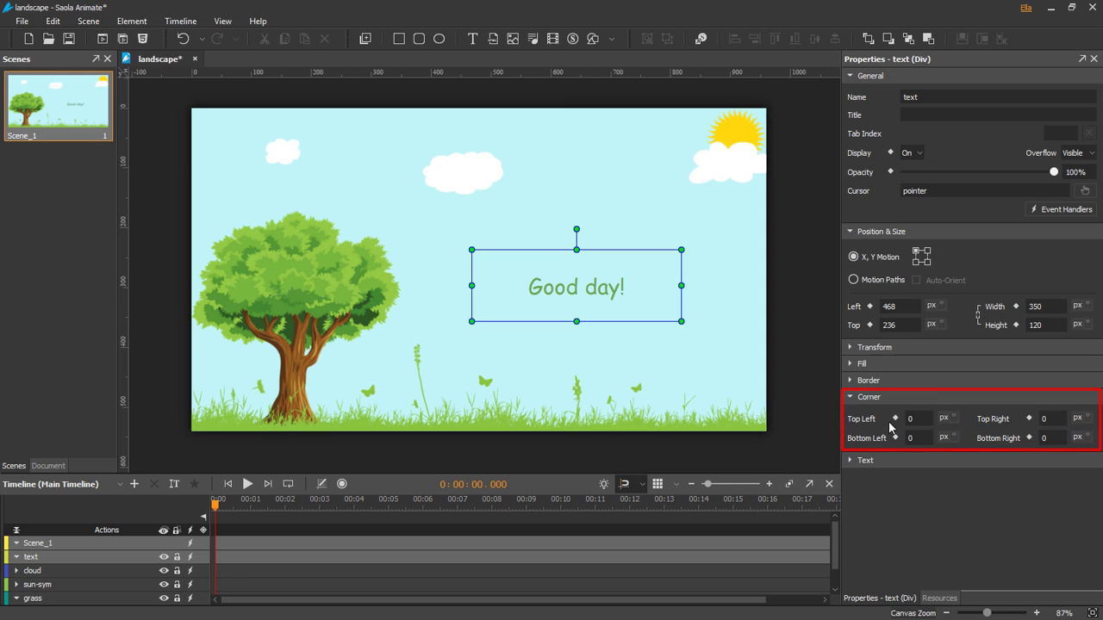
{"action": "left_click", "coordinate": [931, 422]}
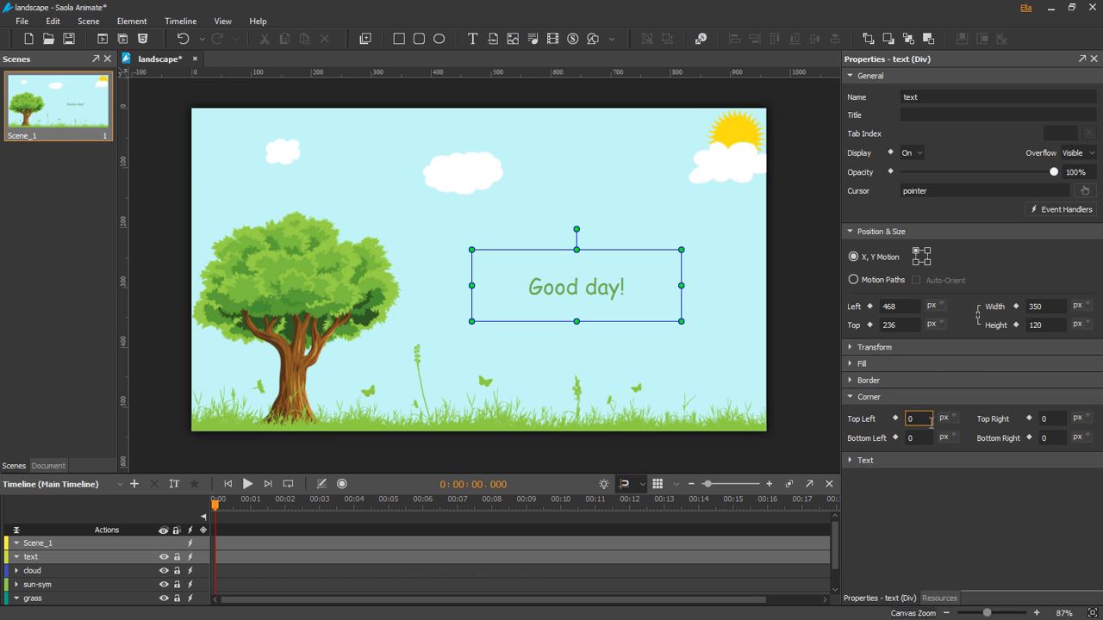
Review the text's Comic Sans MS font, 36 px size and green colour unchanged, then select the tree.
{"action": "left_click", "coordinate": [852, 460]}
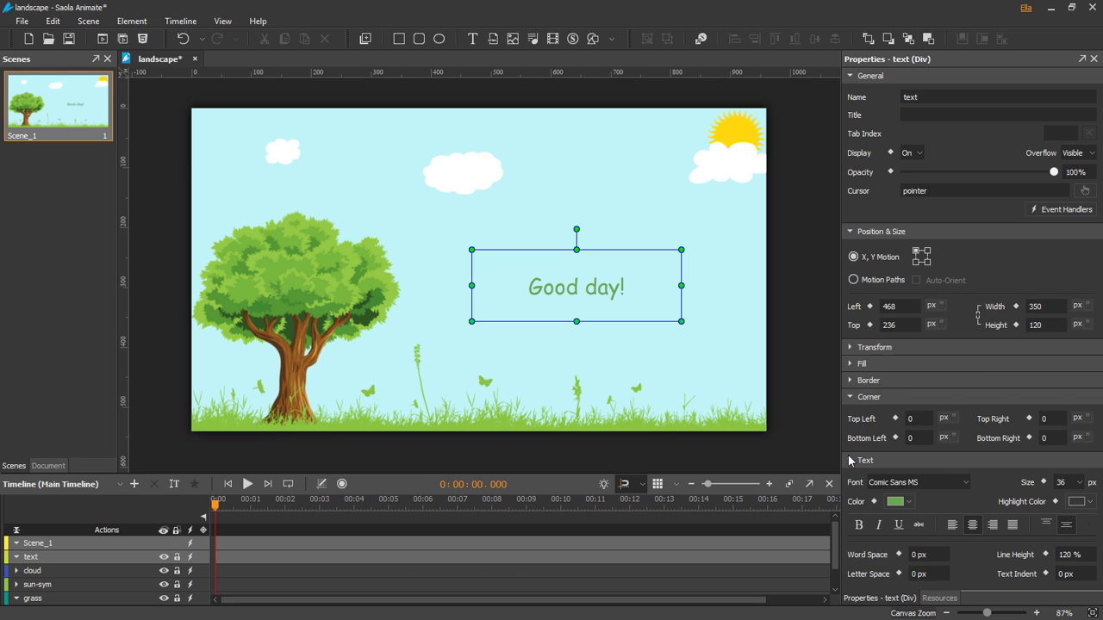
{"action": "left_click", "coordinate": [854, 232]}
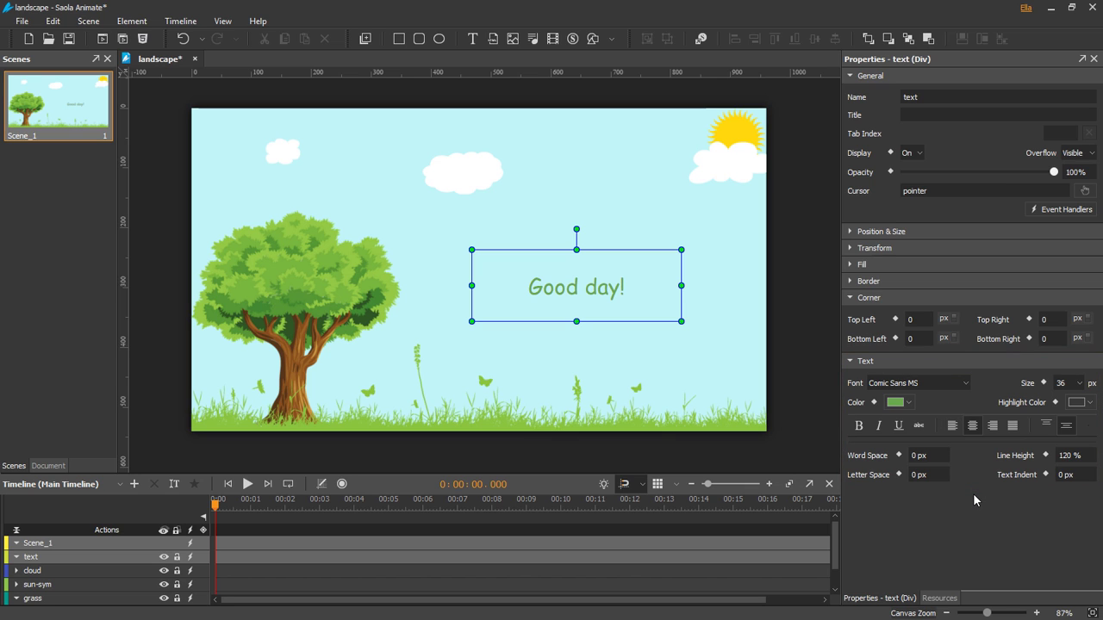
{"action": "left_click", "coordinate": [951, 386]}
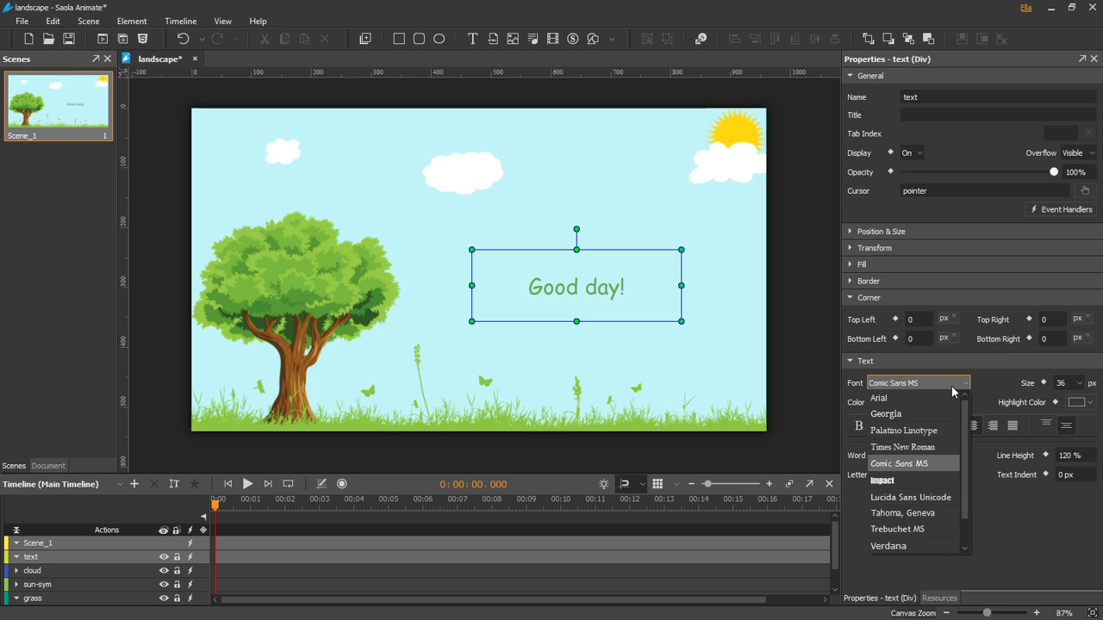
{"action": "left_click", "coordinate": [1079, 383]}
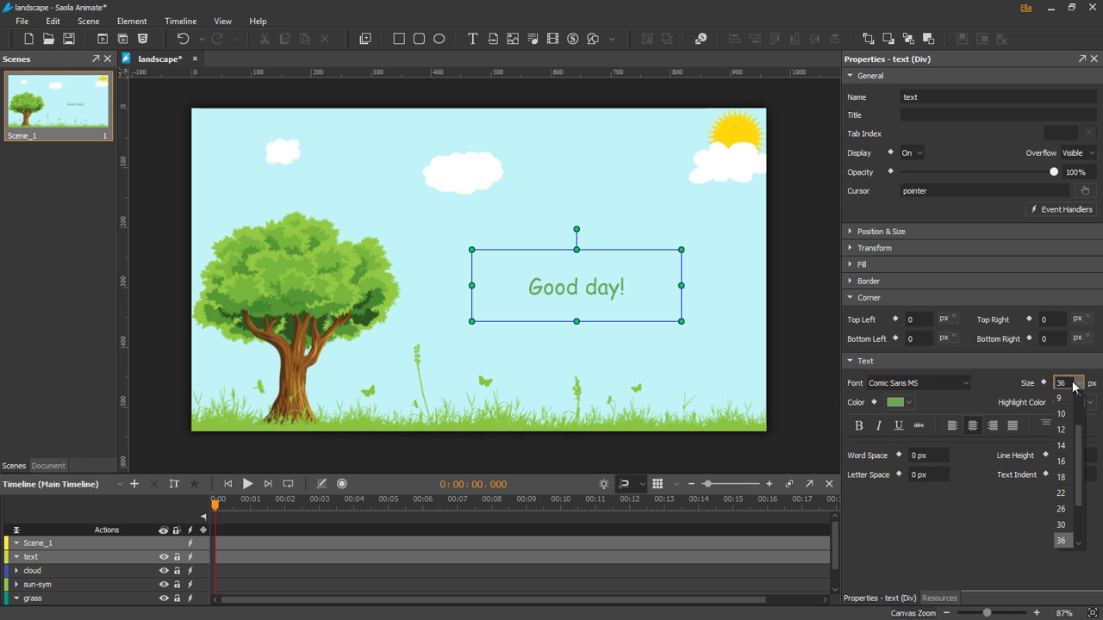
{"action": "left_click", "coordinate": [911, 404]}
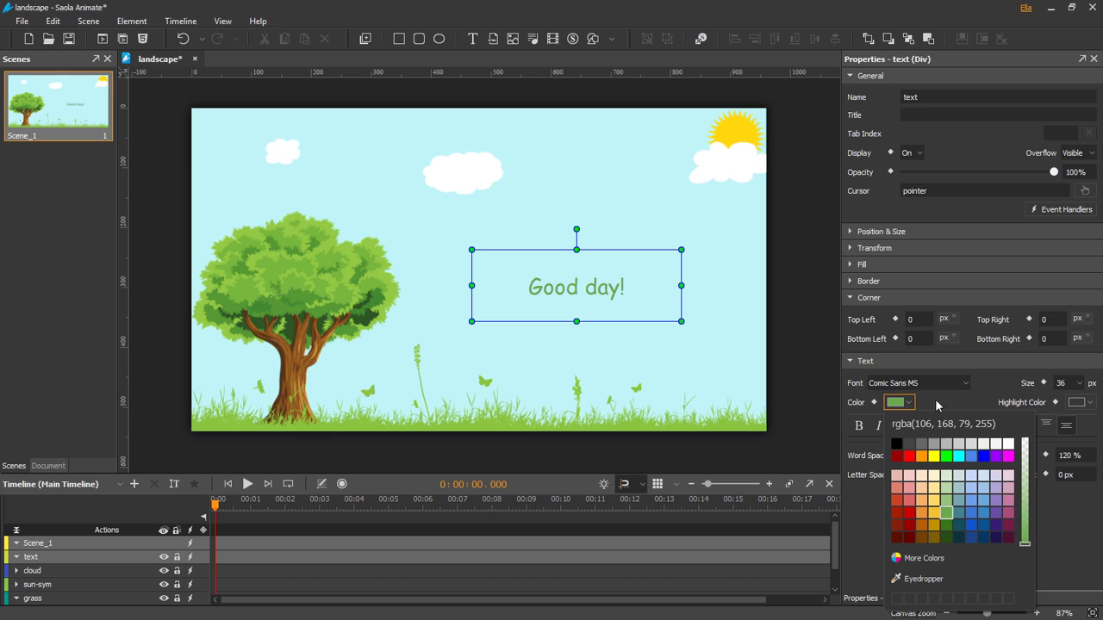
{"action": "left_click", "coordinate": [944, 396]}
{"action": "left_click", "coordinate": [933, 454]}
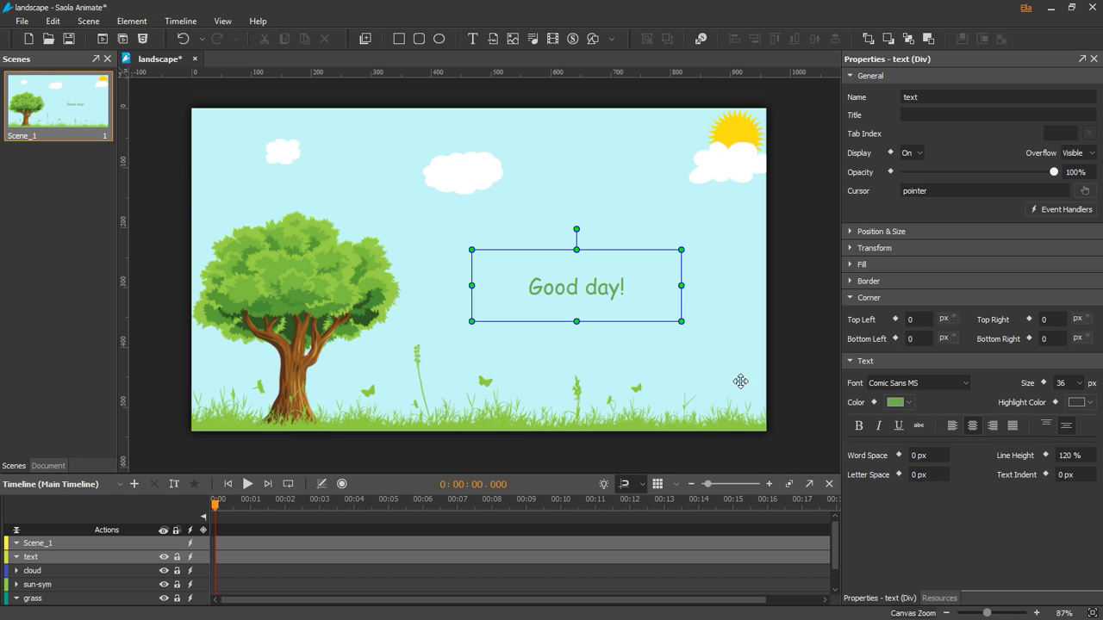
{"action": "left_click", "coordinate": [356, 292]}
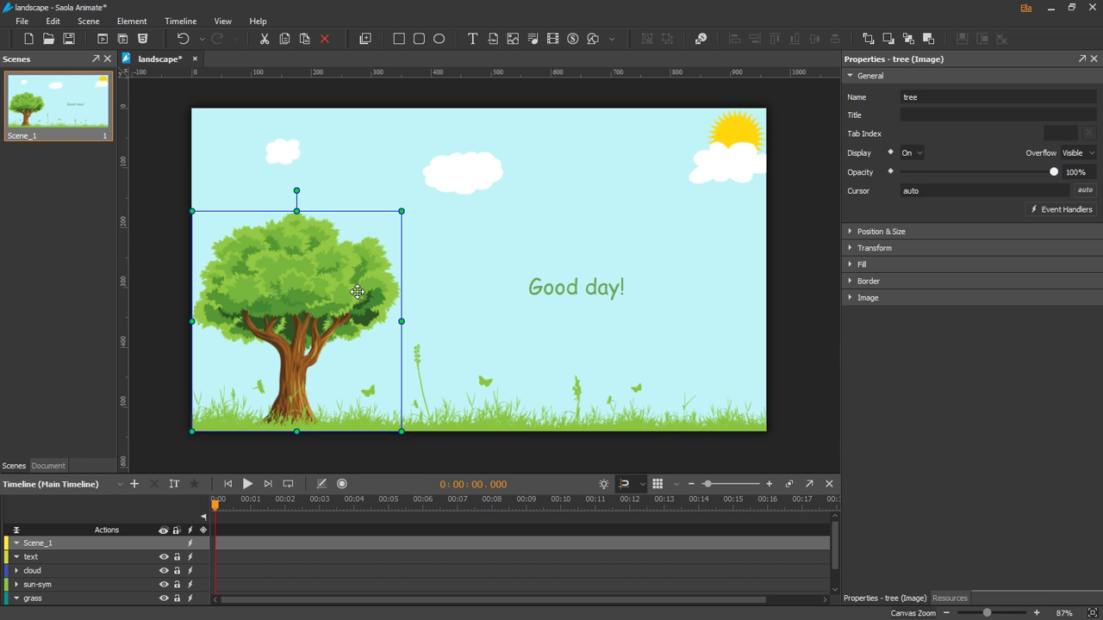
{"action": "left_click", "coordinate": [849, 298]}
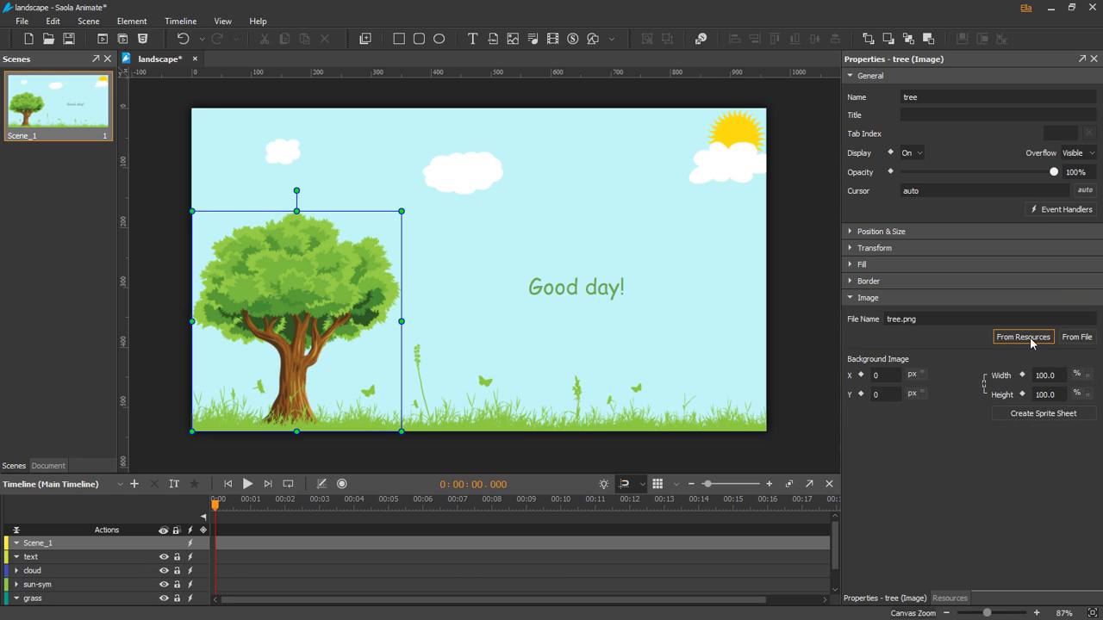
{"action": "left_click", "coordinate": [888, 374]}
{"action": "double_click", "coordinate": [874, 375]}
{"action": "type", "text": "40"}
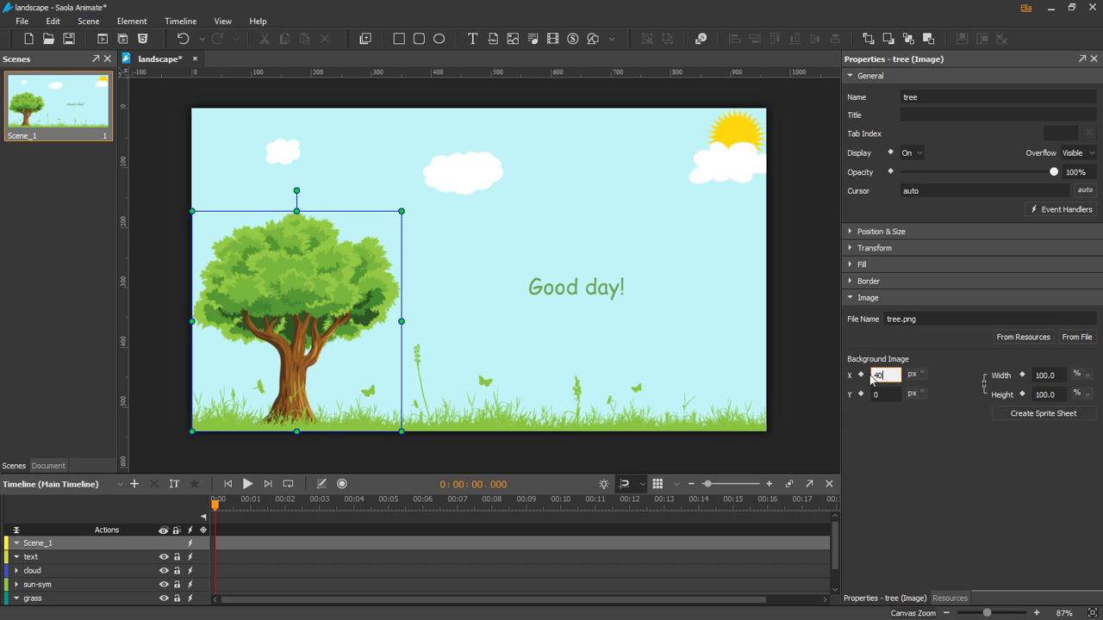
{"action": "key", "text": "Return"}
{"action": "type", "text": "100"}
{"action": "key", "text": "Return"}
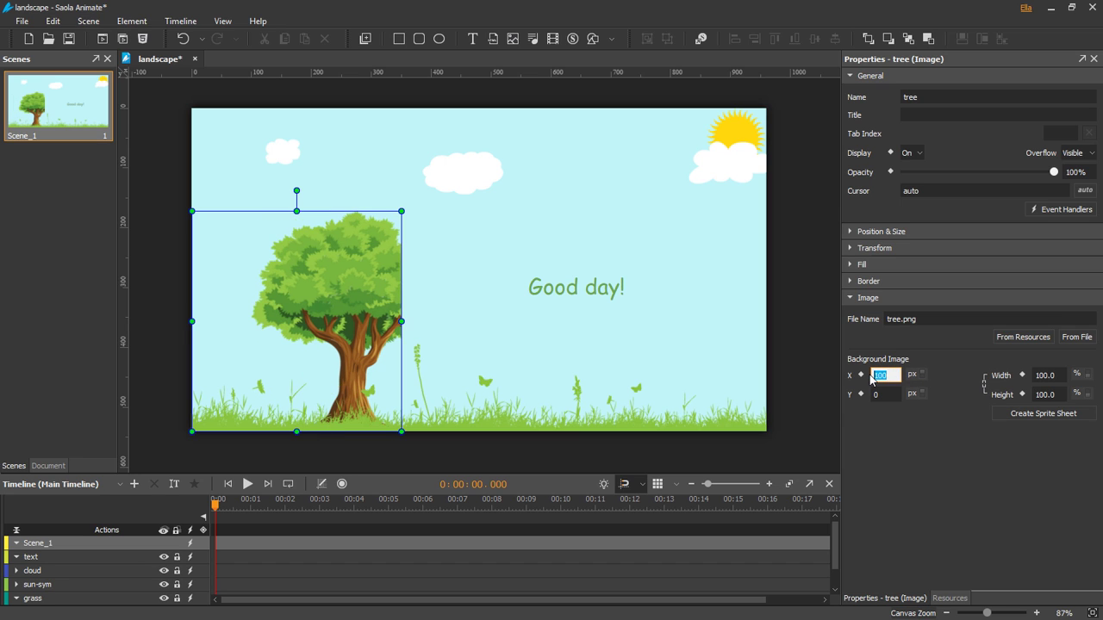
{"action": "type", "text": "0"}
{"action": "key", "text": "Return"}
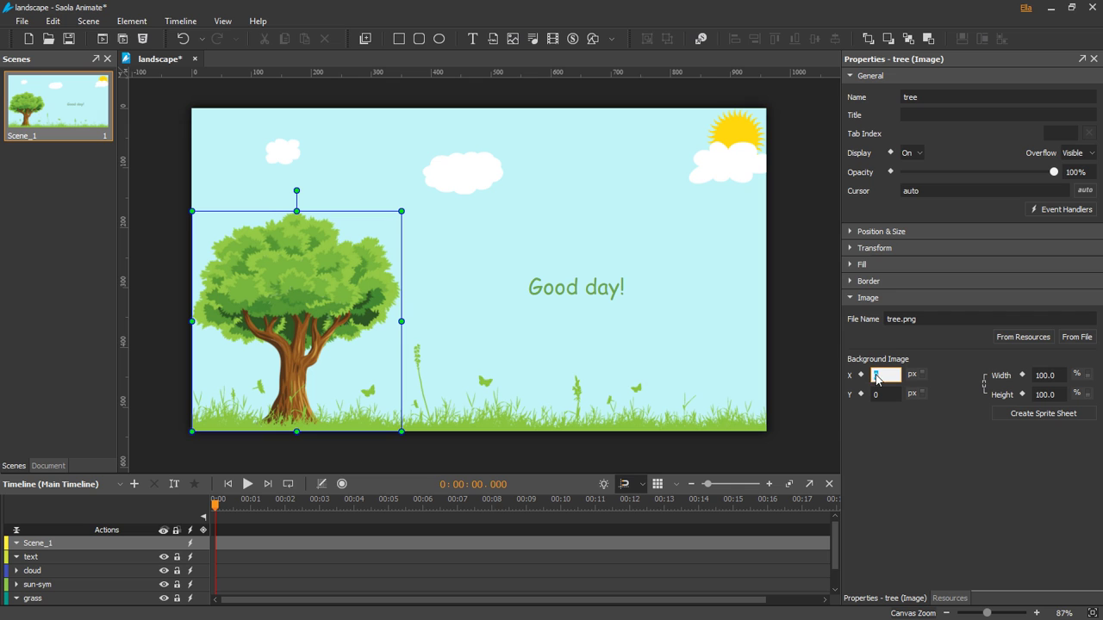
{"action": "left_click", "coordinate": [954, 390]}
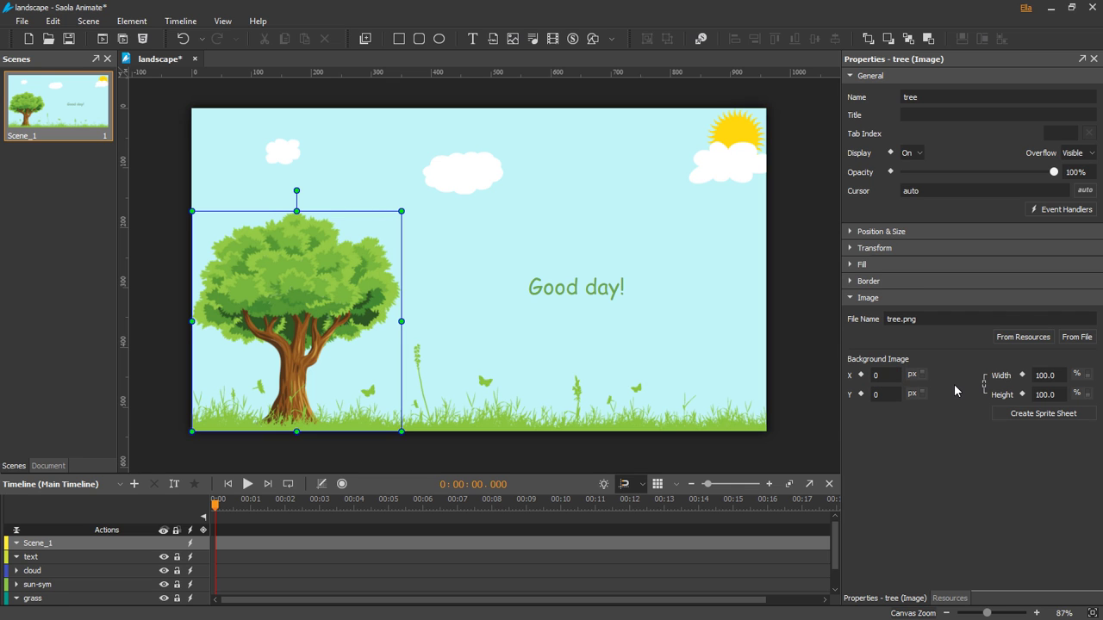
{"action": "left_click", "coordinate": [532, 40]}
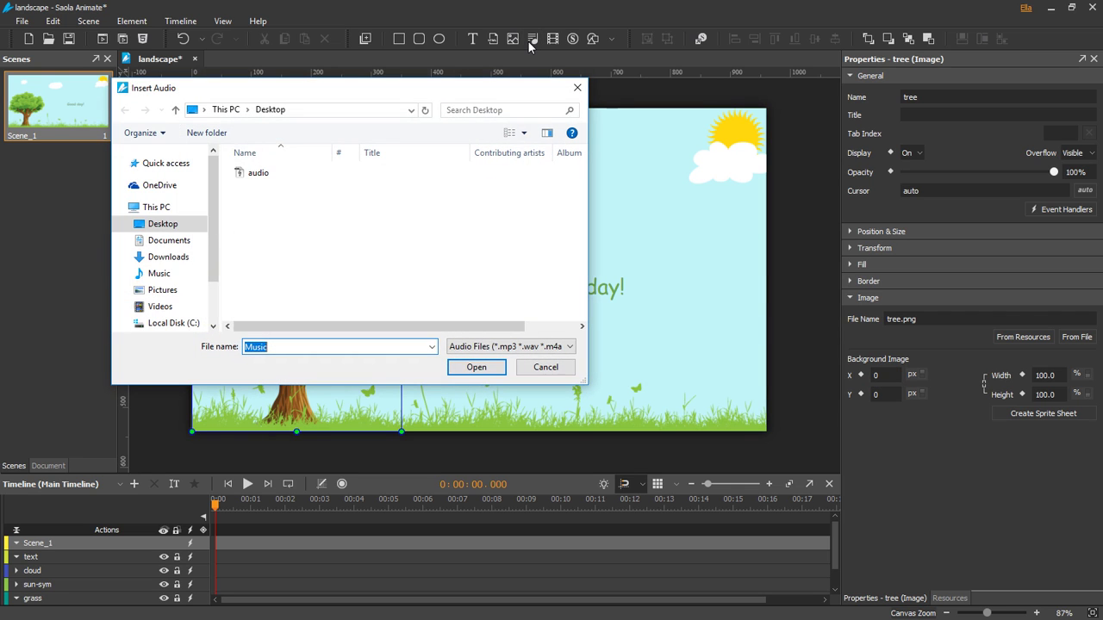
{"action": "double_click", "coordinate": [259, 173]}
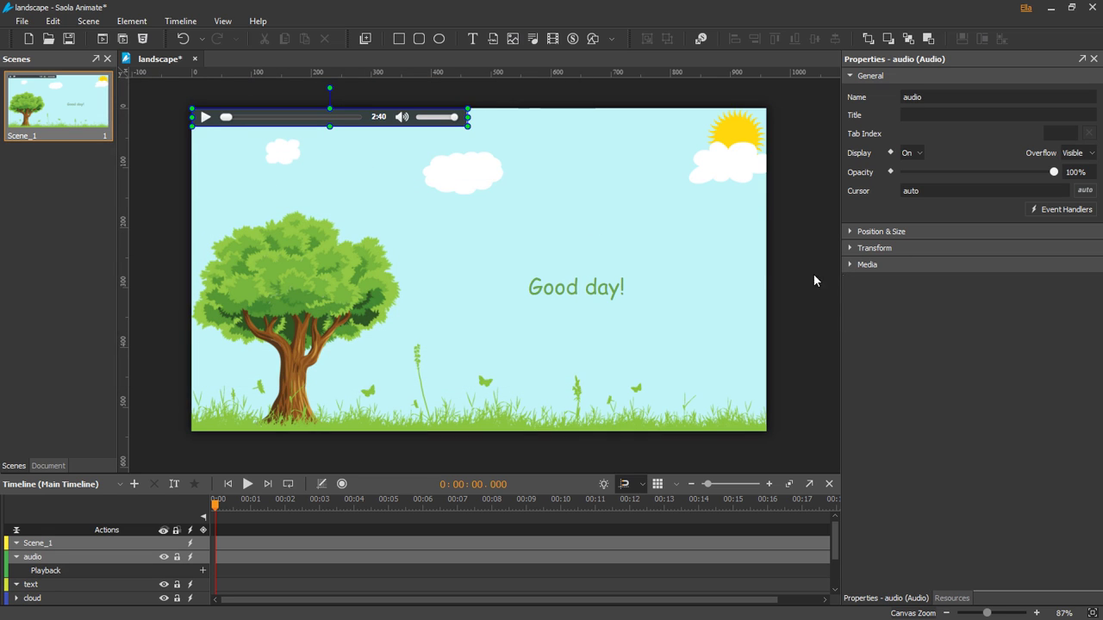
{"action": "left_click", "coordinate": [848, 266]}
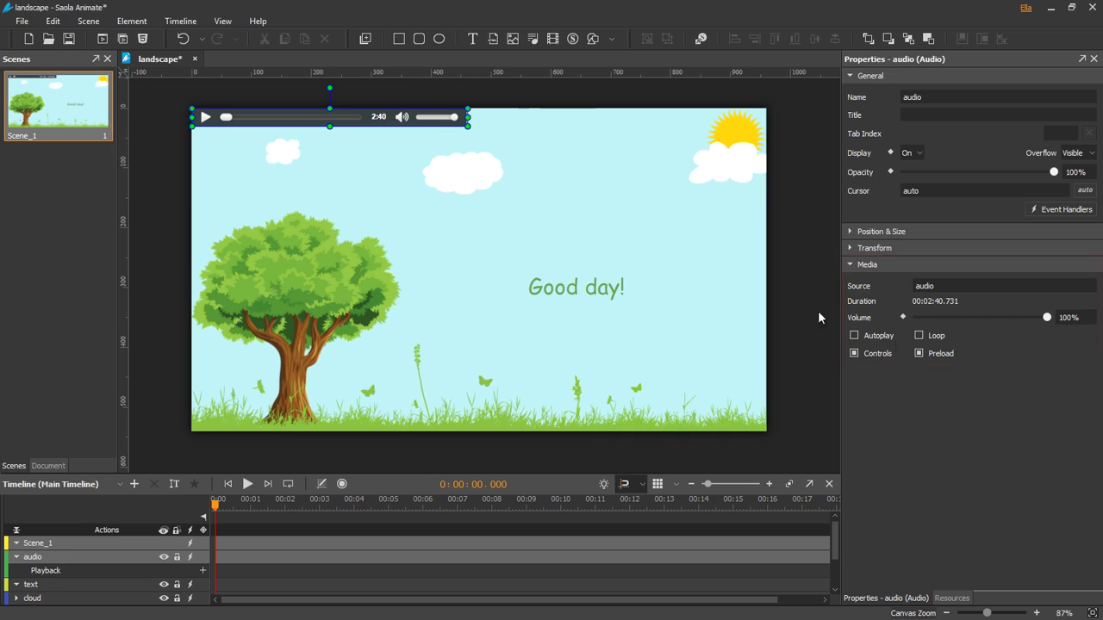
{"action": "key", "text": "ctrl+x"}
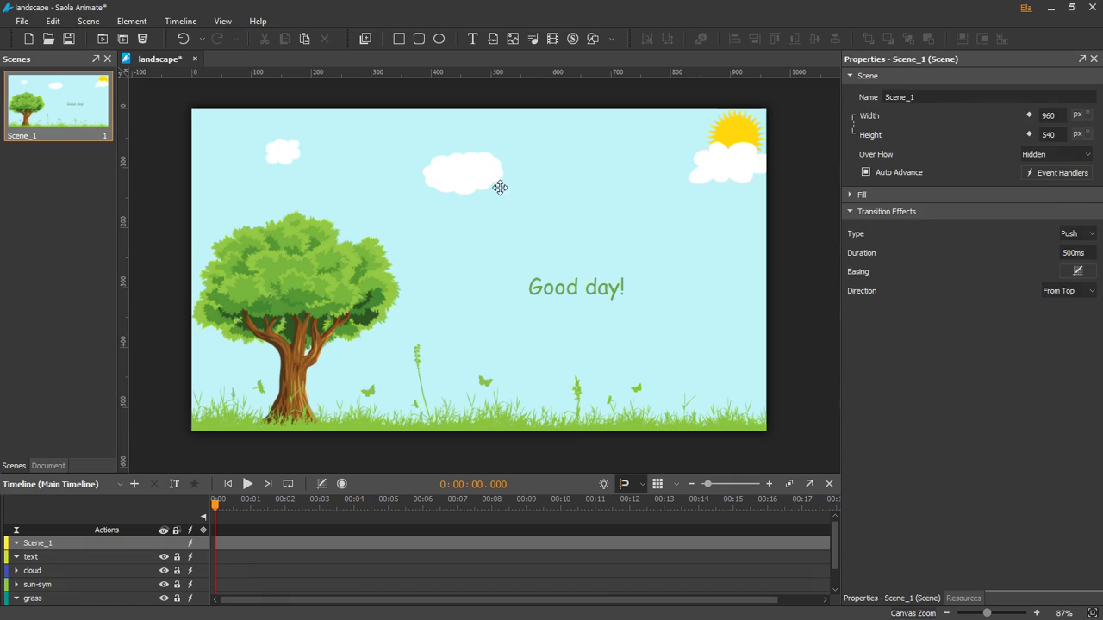
Select the Good day! text box on the canvas to show its properties.
{"action": "left_click", "coordinate": [567, 267]}
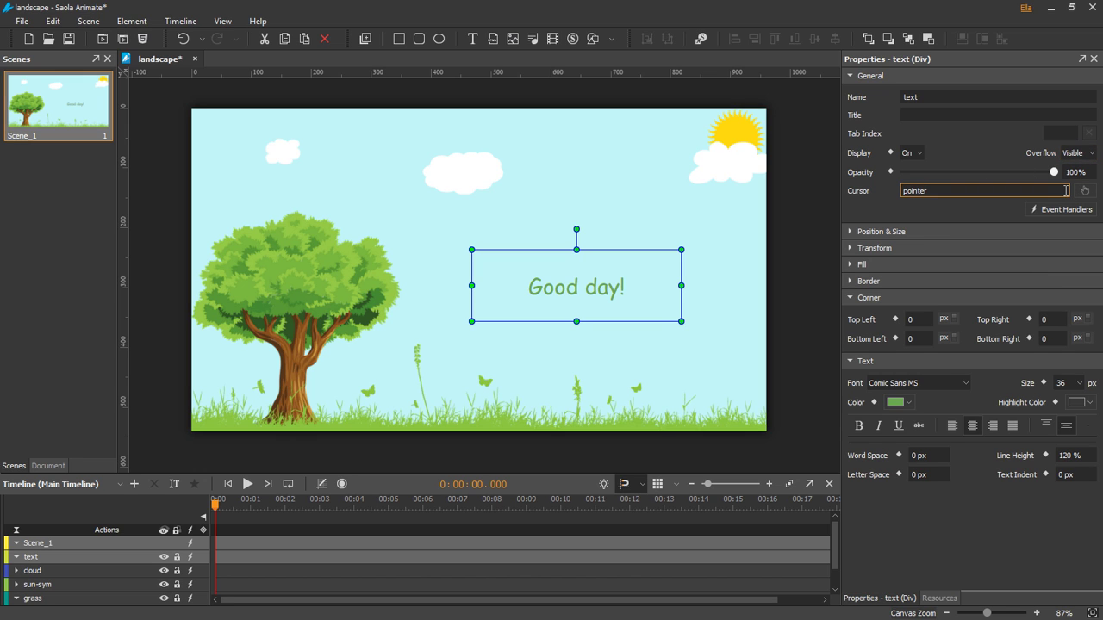
Keyframe the Good day! text's opacity from 0% at 0:00 to 100% at 1.52 seconds.
{"action": "left_click", "coordinate": [891, 170]}
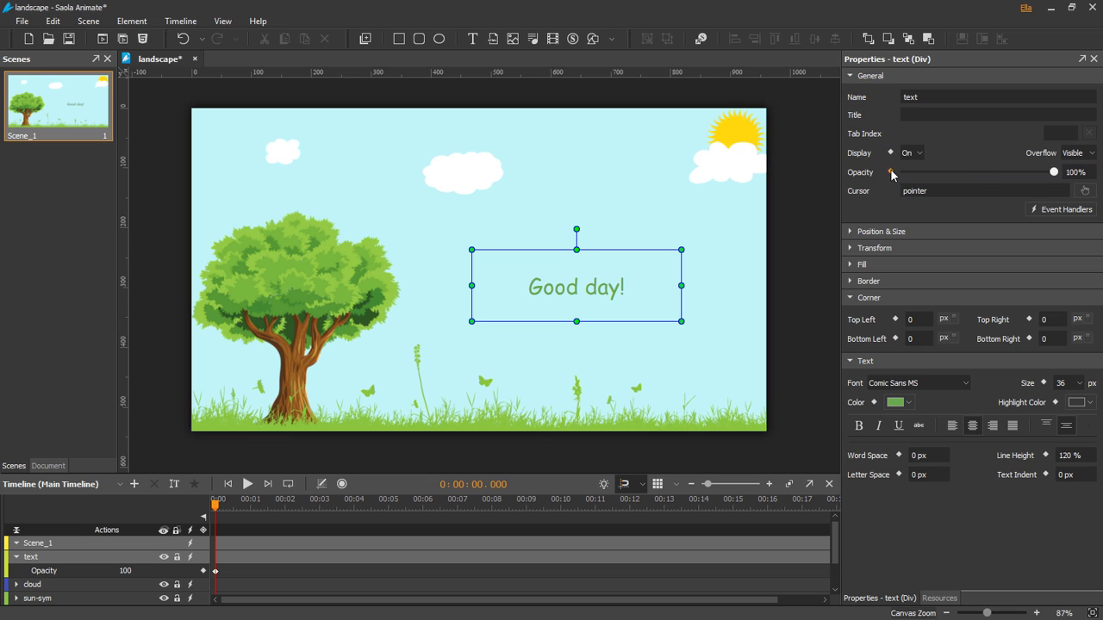
{"action": "left_click_drag", "start_coordinate": [1053, 171], "coordinate": [904, 172]}
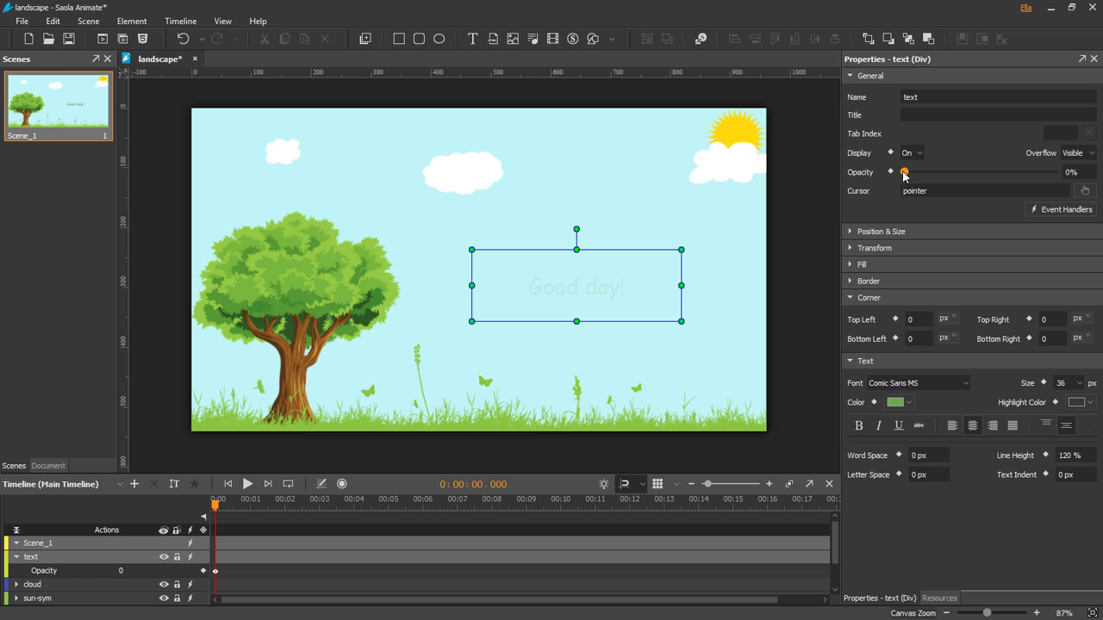
{"action": "left_click", "coordinate": [268, 508]}
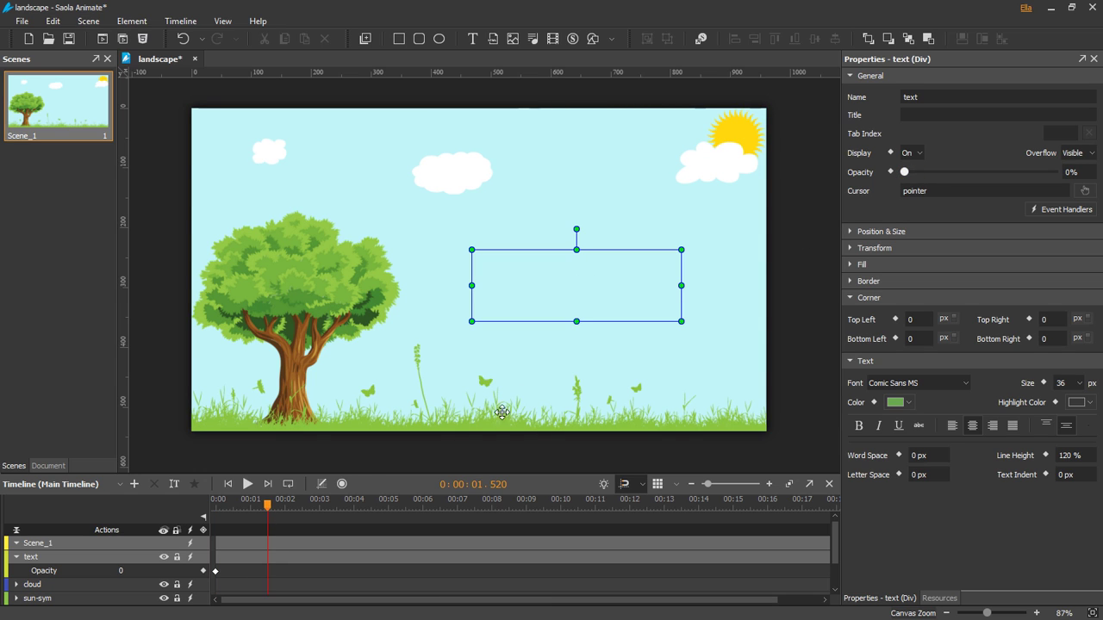
{"action": "left_click", "coordinate": [890, 173]}
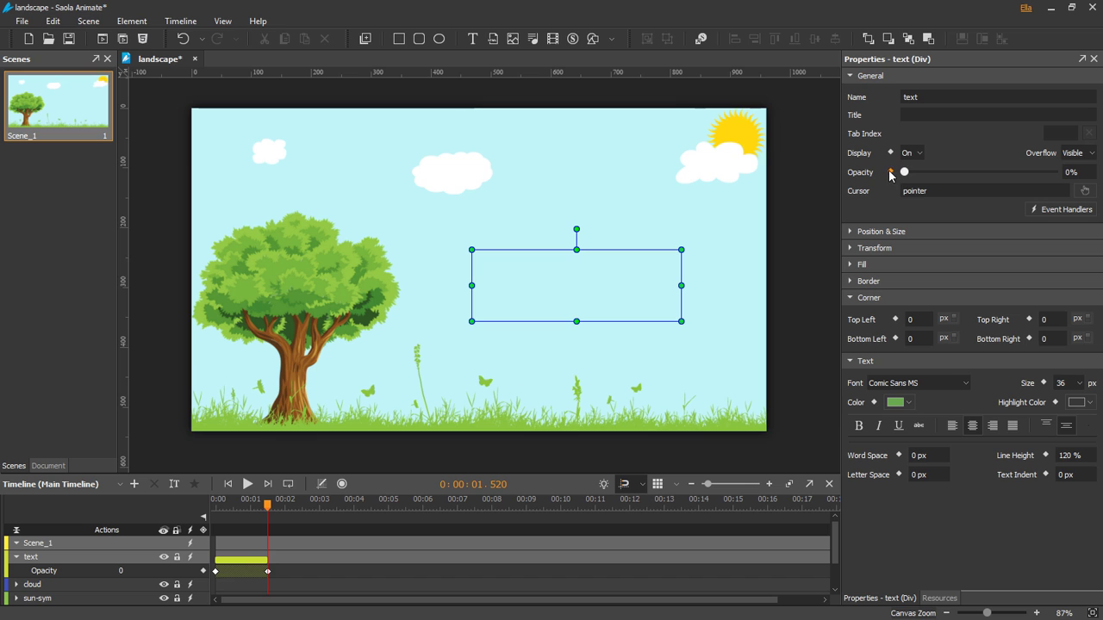
{"action": "left_click_drag", "start_coordinate": [904, 172], "coordinate": [1054, 172]}
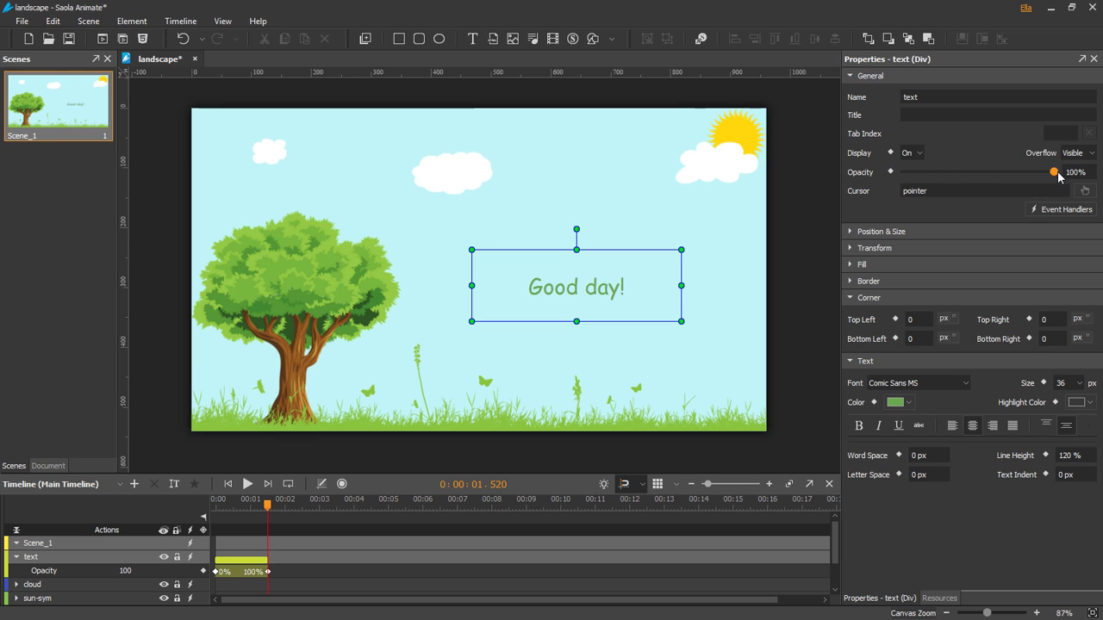
{"action": "left_click", "coordinate": [245, 560]}
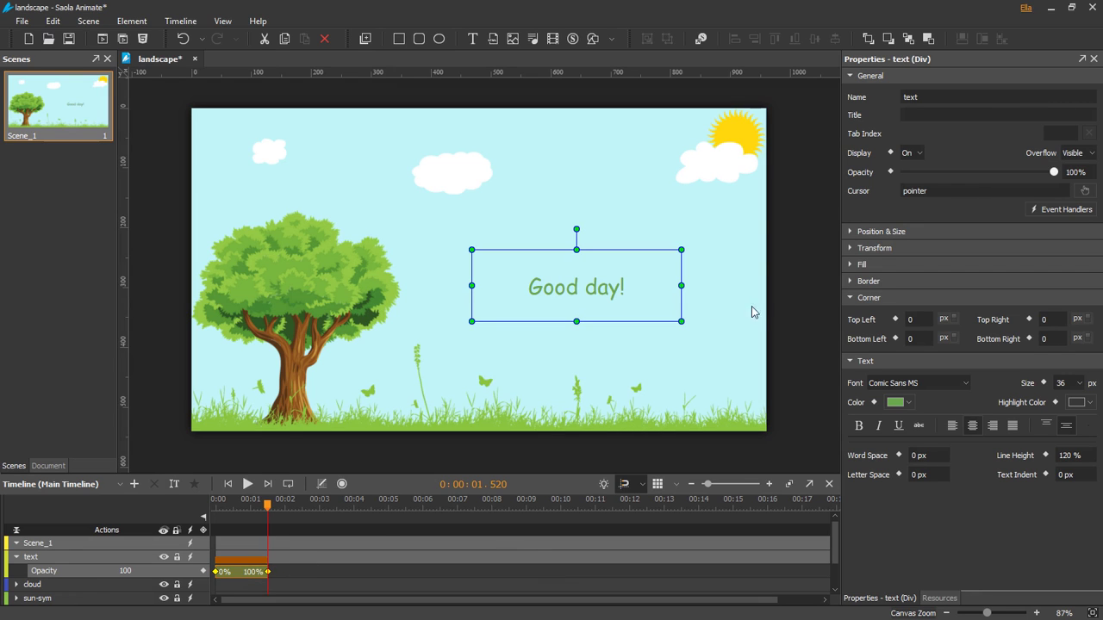
Edit the text box's Left position, trying 500 and 375 before settling on 460 px.
{"action": "left_click", "coordinate": [850, 231]}
{"action": "left_click", "coordinate": [892, 307]}
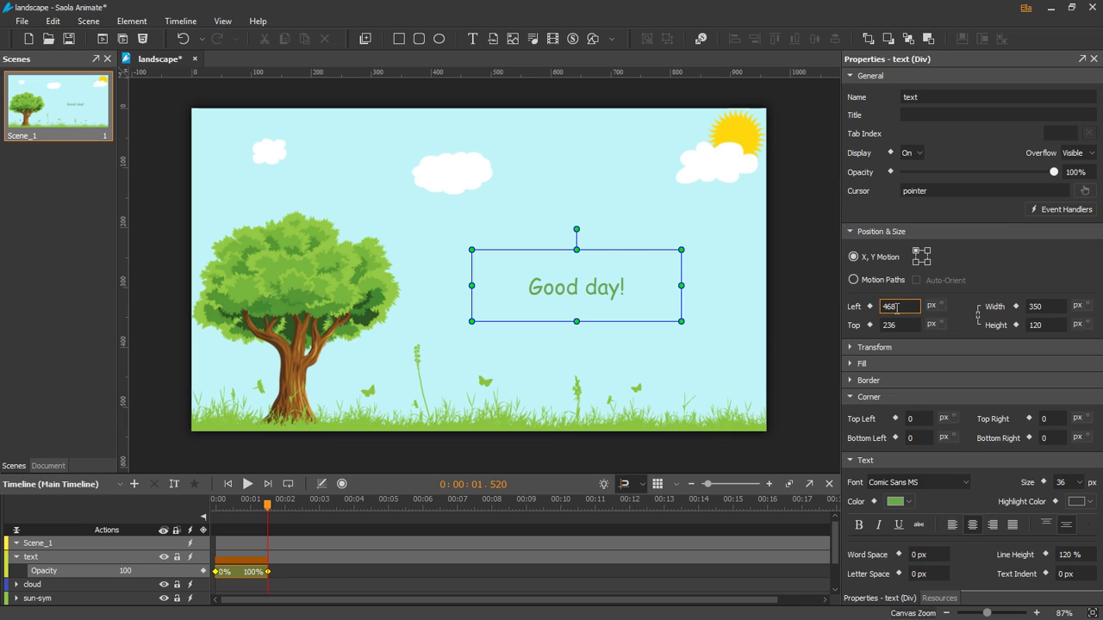
{"action": "double_click", "coordinate": [896, 308]}
{"action": "type", "text": "500"}
{"action": "key", "text": "Return"}
{"action": "type", "text": "375"}
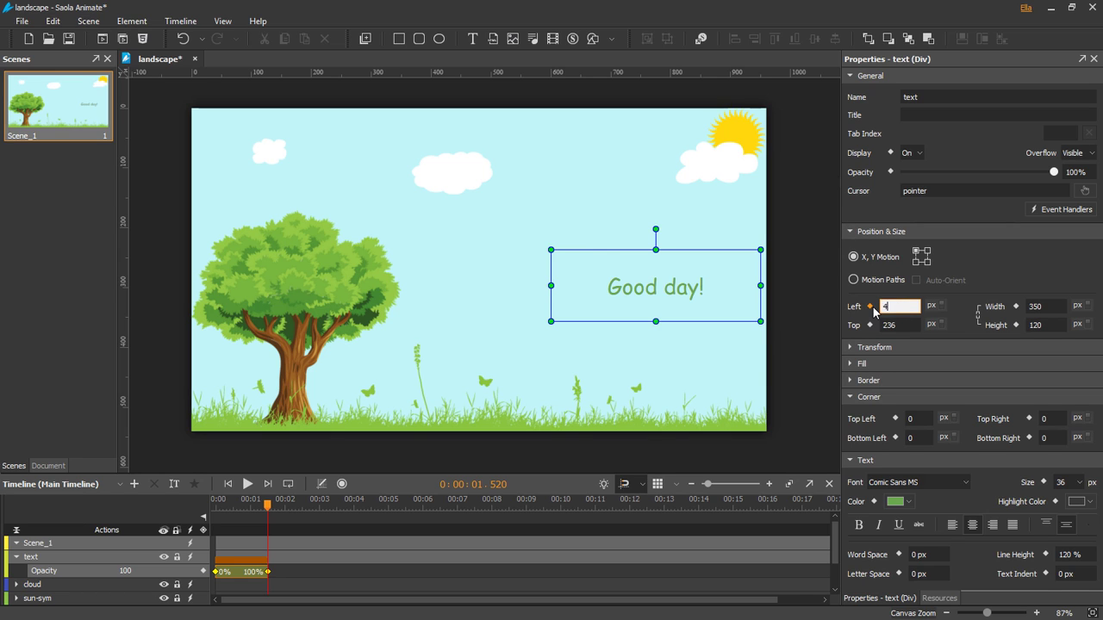
{"action": "key", "text": "Return"}
{"action": "scroll", "coordinate": [903, 307], "scroll_direction": "up", "scroll_amount": 10}
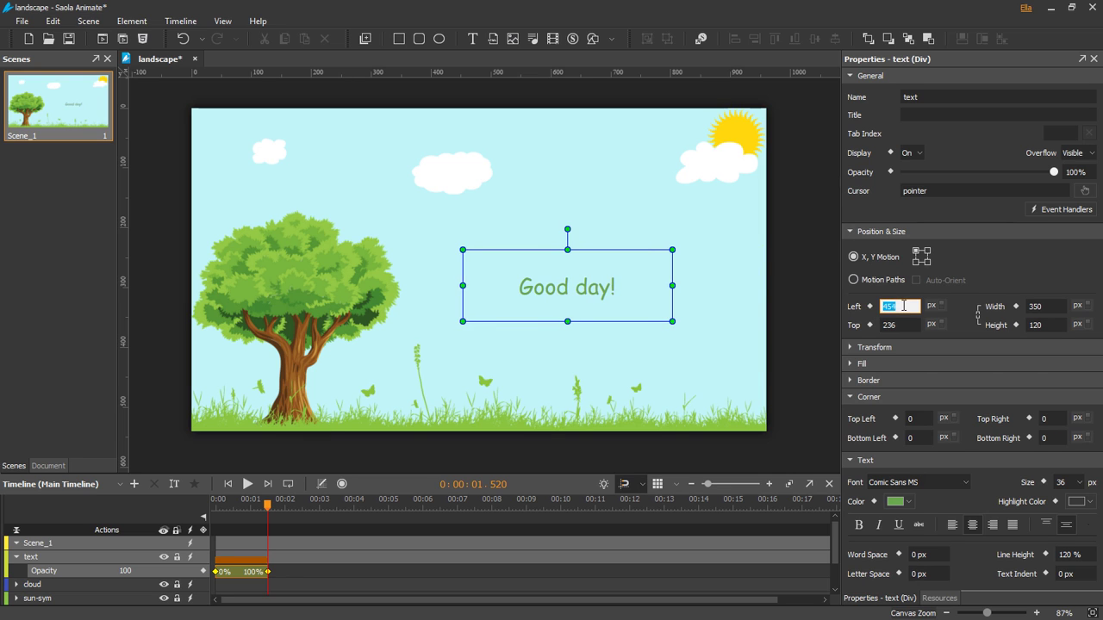
{"action": "scroll", "coordinate": [903, 307], "scroll_direction": "down", "scroll_amount": 20}
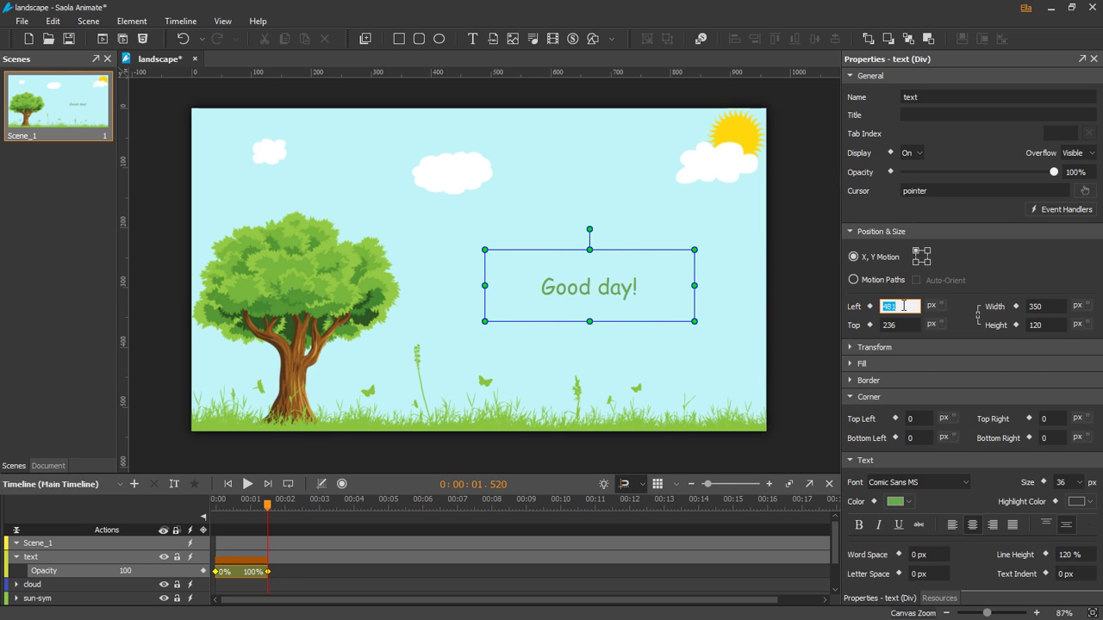
{"action": "scroll", "coordinate": [903, 306], "scroll_direction": "down", "scroll_amount": 10}
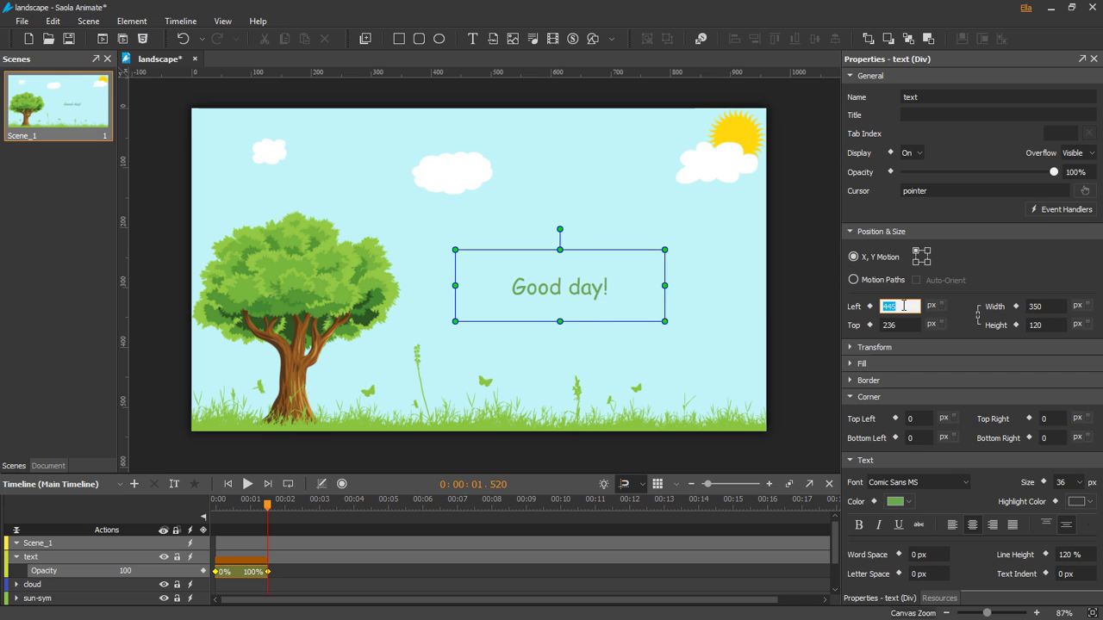
{"action": "scroll", "coordinate": [904, 304], "scroll_direction": "up", "scroll_amount": 18}
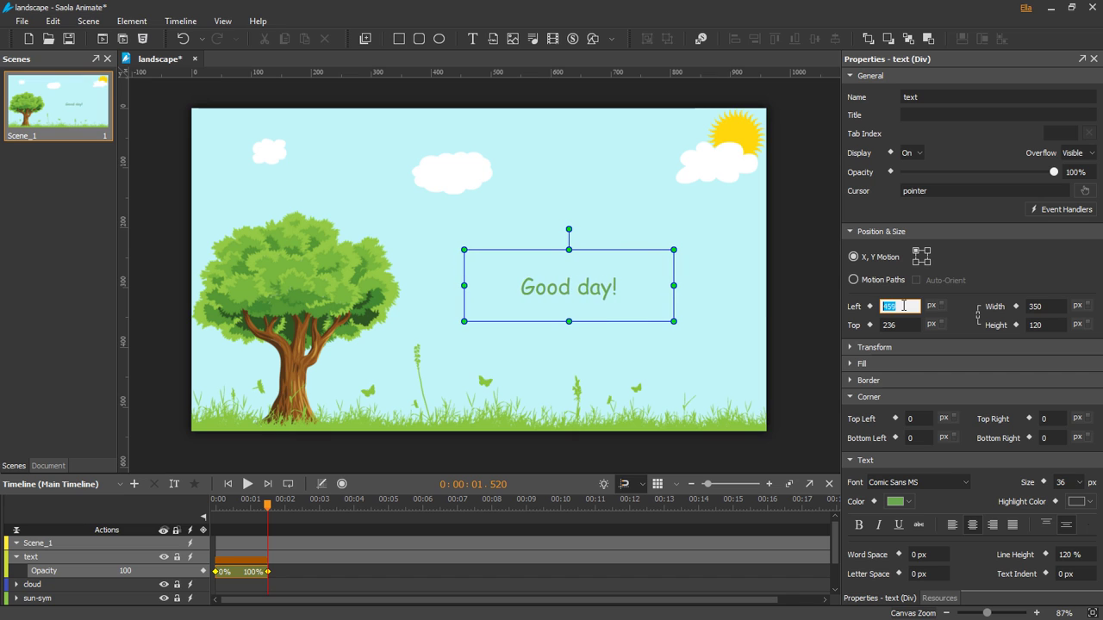
Toggle the Good day! text box's Display off and on, then fade its Opacity out and back to 100%.
{"action": "left_click", "coordinate": [909, 152]}
{"action": "left_click", "coordinate": [916, 169]}
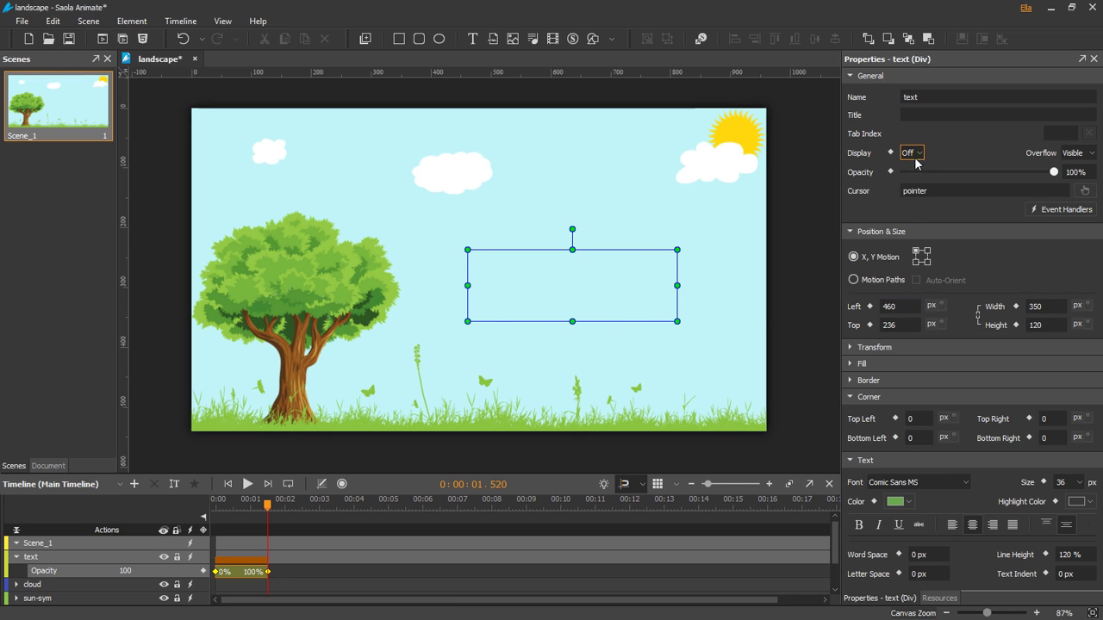
{"action": "left_click", "coordinate": [909, 153]}
{"action": "left_click", "coordinate": [917, 186]}
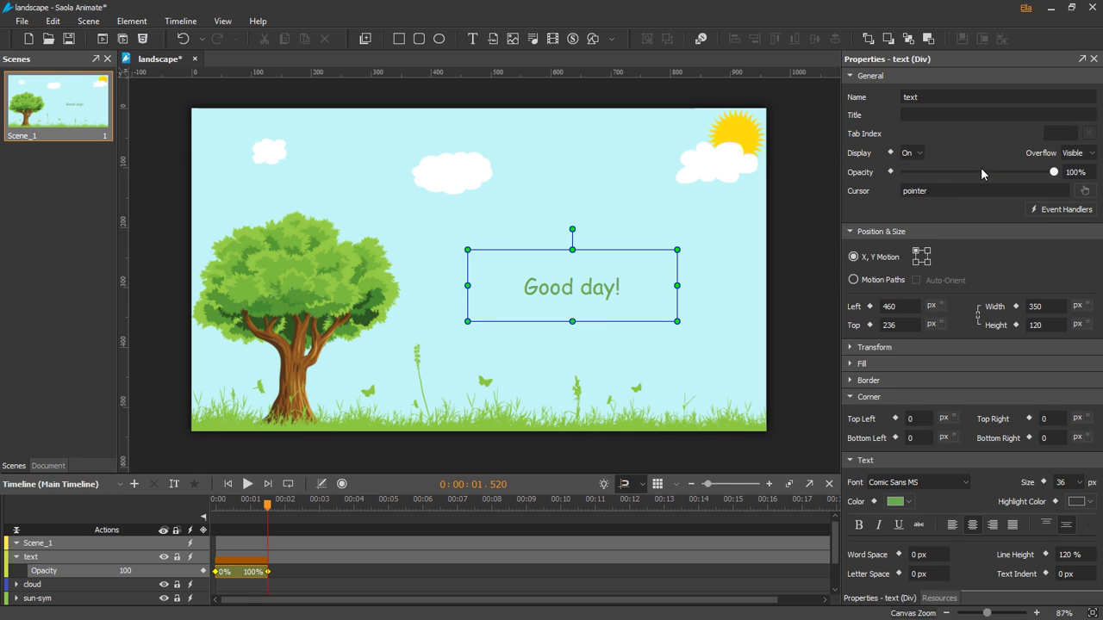
{"action": "scroll", "coordinate": [1037, 170], "scroll_direction": "down", "scroll_amount": 2}
{"action": "mouse_move", "coordinate": [1037, 170]}
{"action": "left_mouse_down"}
{"action": "mouse_move", "coordinate": [904, 172]}
{"action": "mouse_move", "coordinate": [1056, 177]}
{"action": "left_mouse_up"}
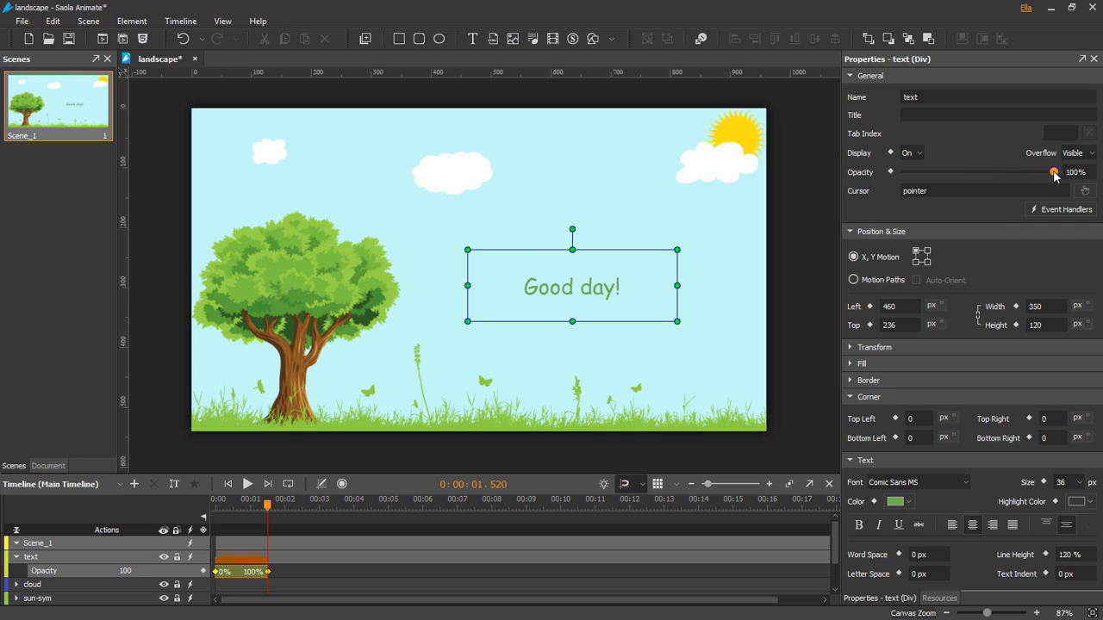
Preview the landscape animation in a browser.
{"action": "scroll", "coordinate": [1053, 172], "scroll_direction": "down", "scroll_amount": 20}
{"action": "scroll", "coordinate": [1053, 171], "scroll_direction": "up", "scroll_amount": 20}
{"action": "scroll", "coordinate": [1055, 175], "scroll_direction": "down", "scroll_amount": 20}
{"action": "scroll", "coordinate": [1055, 175], "scroll_direction": "up", "scroll_amount": 20}
{"action": "left_click", "coordinate": [103, 40]}
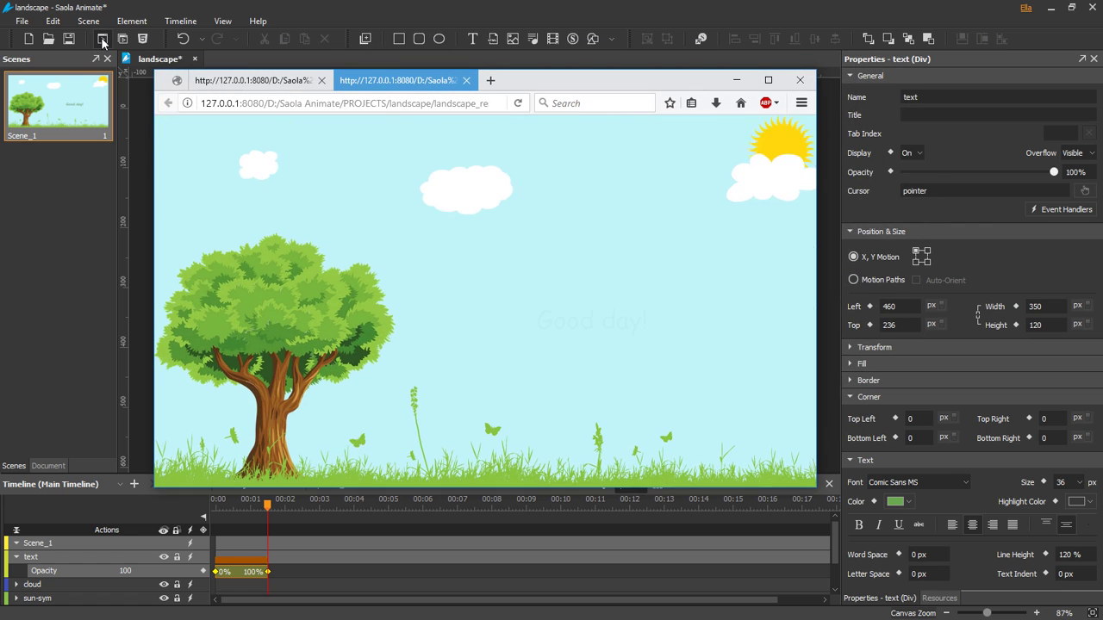